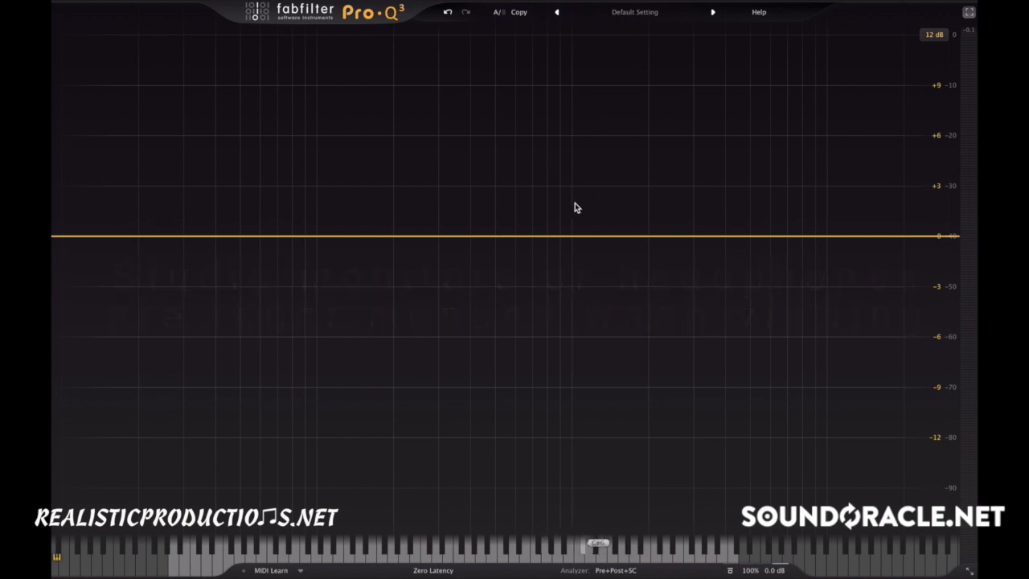
Add four bell boosts across the EQ curve, including about +1.2 dB near 122 Hz and +2.6 dB near 1735 Hz, and narrow the two highest.
left_click_drag(337, 236, 339, 218)
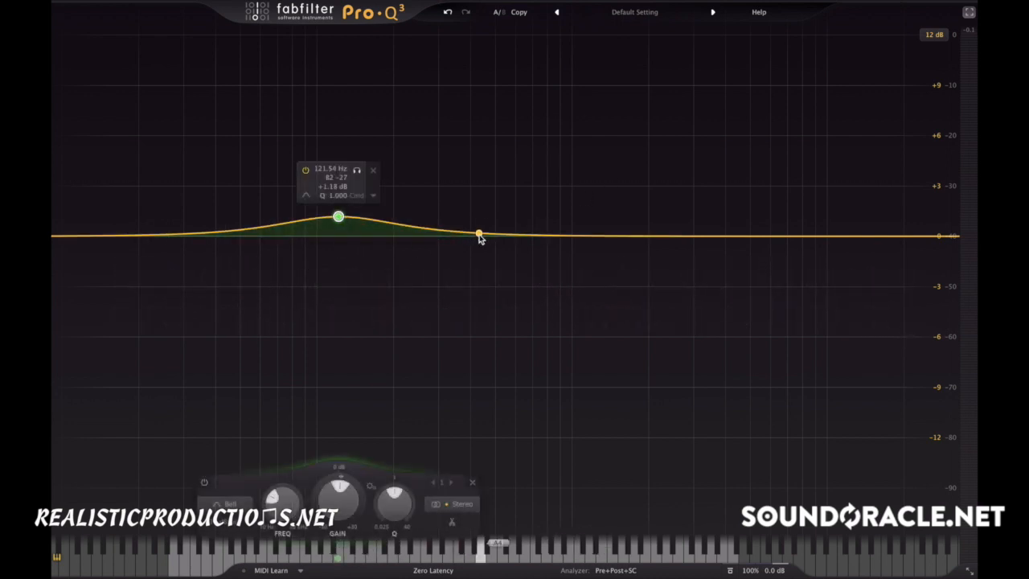
left_click_drag(479, 236, 483, 200)
left_click_drag(619, 233, 632, 192)
scroll(632, 193, "up", 5)
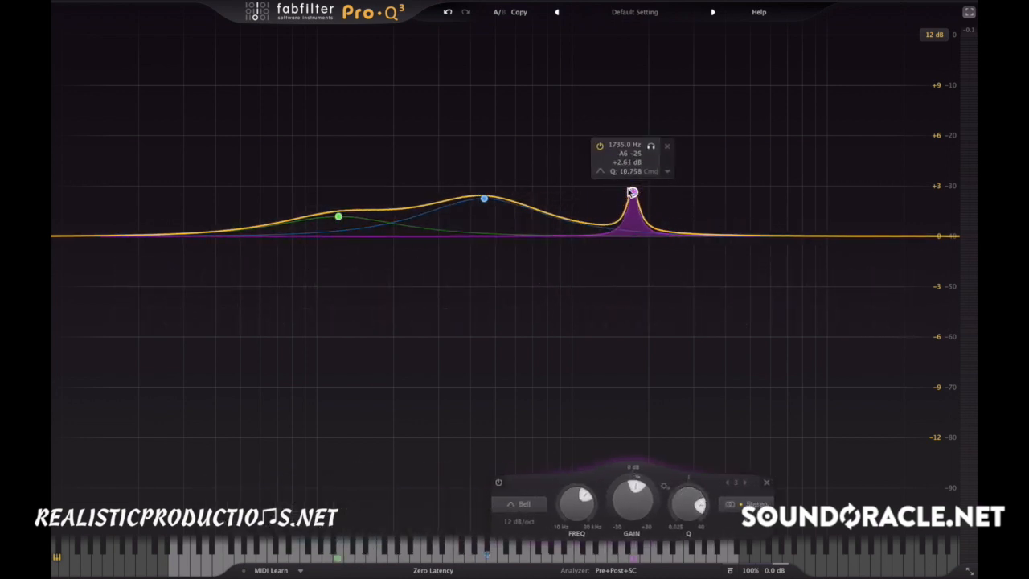
scroll(631, 191, "up", 2)
left_click_drag(716, 235, 723, 214)
scroll(723, 214, "up", 5)
Select all four bell bands together and delete them.
left_click_drag(815, 213, 395, 273)
right_click(395, 232)
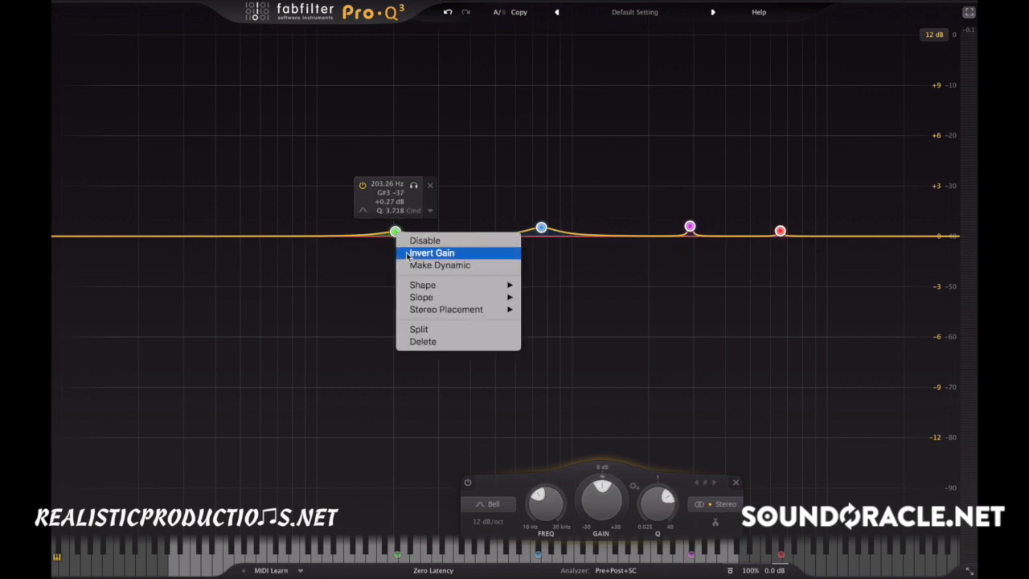
left_click(422, 342)
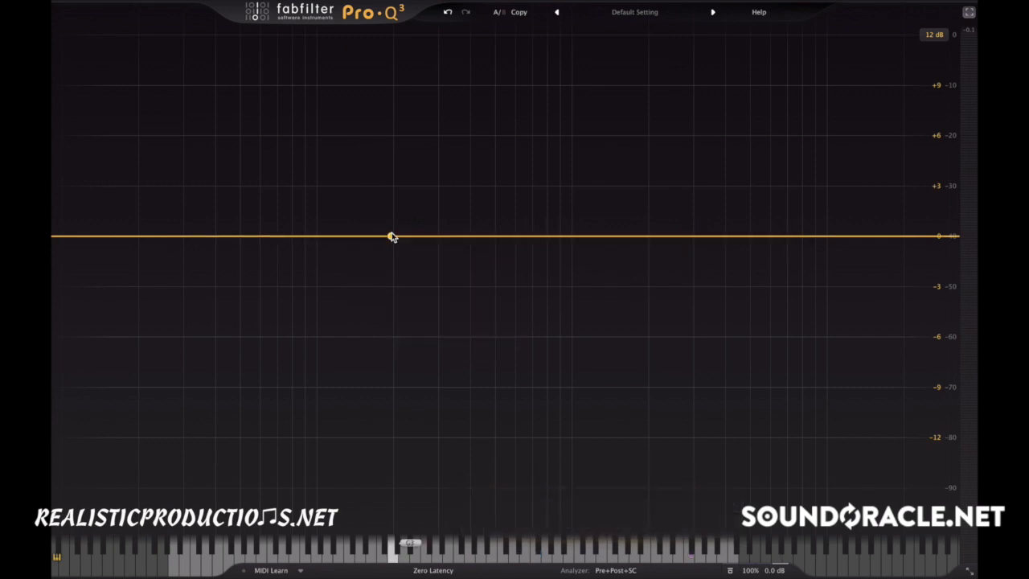
Try a bell boost of about 2.2 dB near 409 Hz, vary its Q to about 0.154, and delete the band.
left_click_drag(423, 239, 471, 201)
scroll(472, 202, "up", 3)
scroll(472, 202, "down", 5)
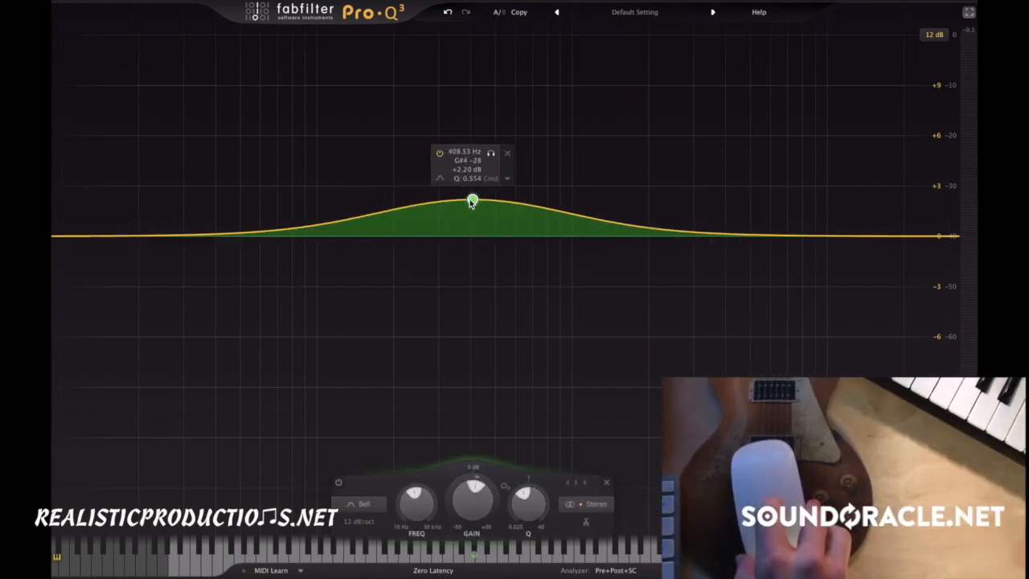
scroll(472, 202, "up", 6)
scroll(472, 201, "down", 8)
right_click(472, 201)
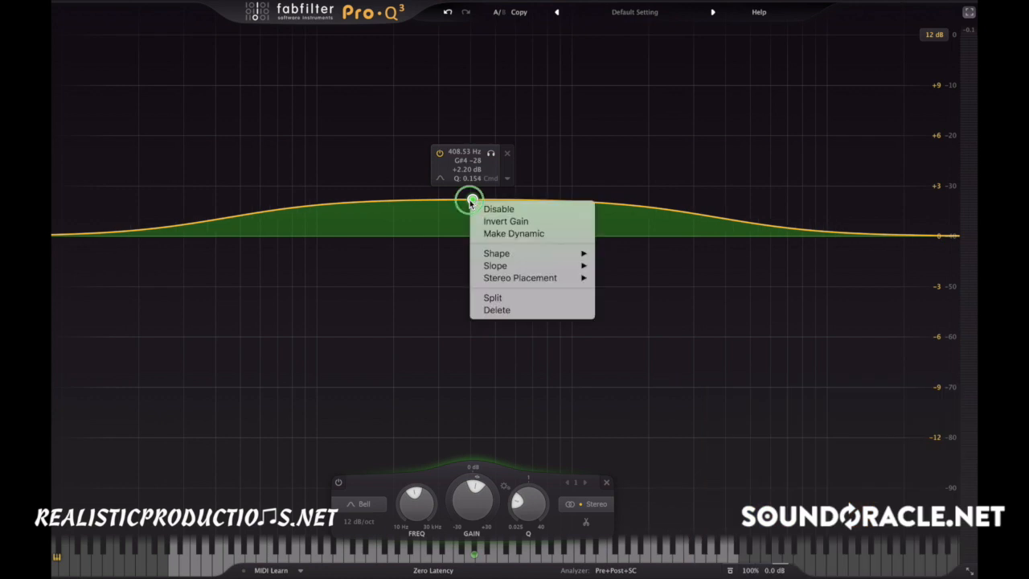
left_click(490, 310)
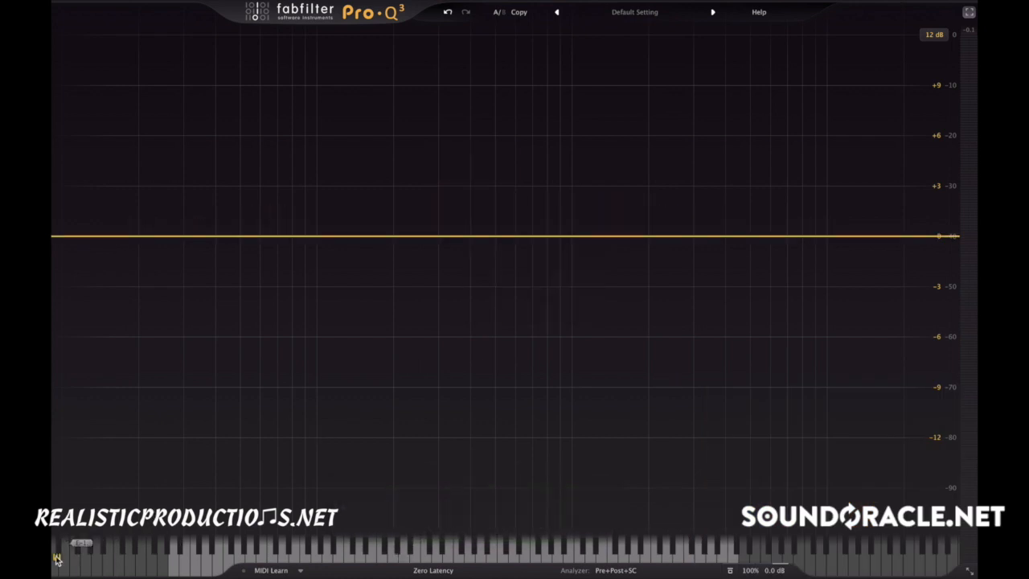
Add a bell boost of about 1.6 dB near 95 Hz and delete it.
double_click(312, 212)
right_click(313, 212)
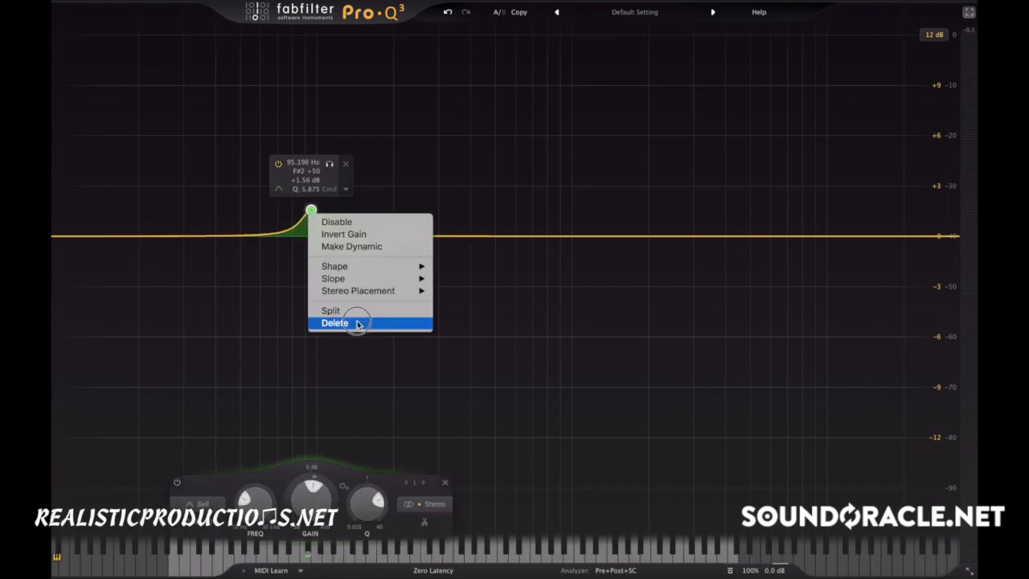
left_click(358, 324)
Add a slight bell cut of about 0.4 dB near 92 Hz and set its stereo placement to Mid.
double_click(307, 243)
right_click(307, 242)
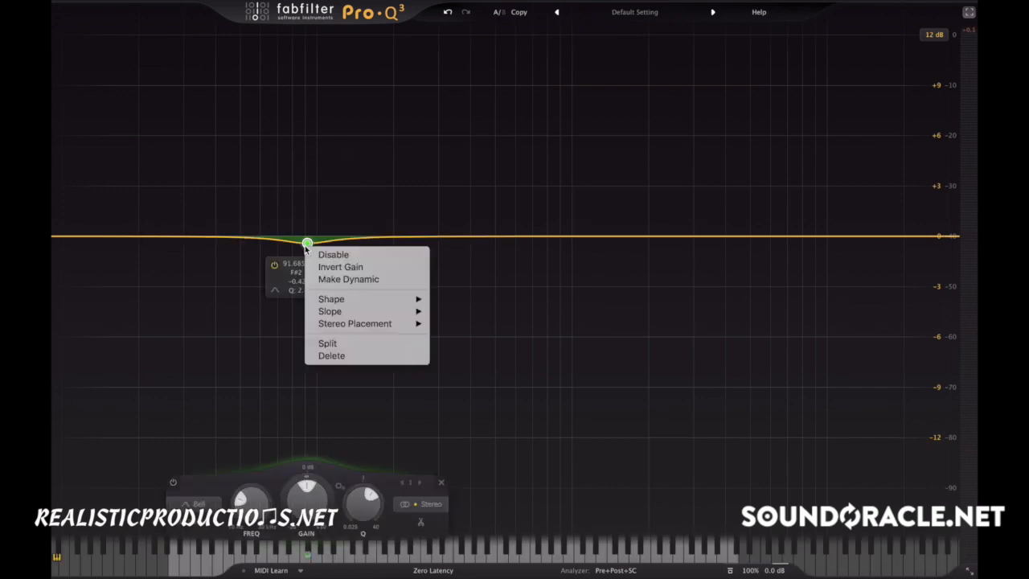
mouse_move(413, 325)
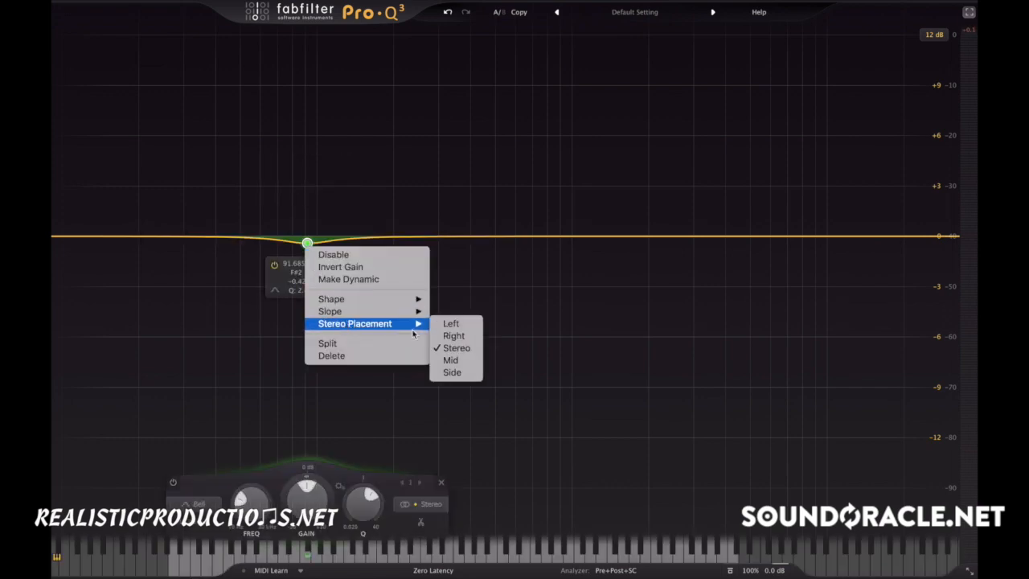
left_click(450, 360)
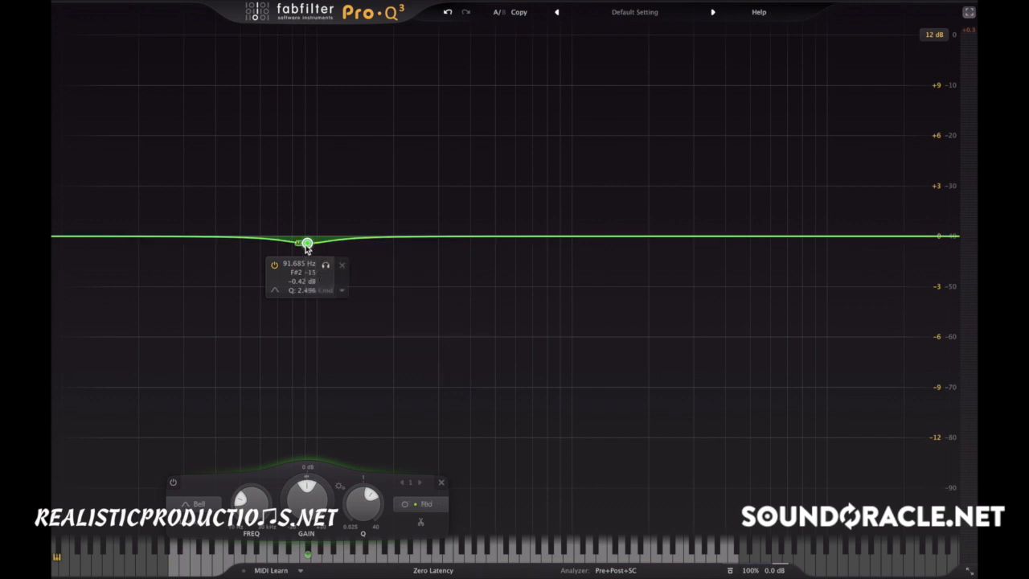
Narrow the Mid band to a Q of about 14.2 and shift it to about 94.5 Hz with about -0.76 dB gain.
scroll(307, 243, "up", 5)
right_click(307, 244)
left_click_drag(307, 243, 305, 255)
scroll(306, 255, "up", 5)
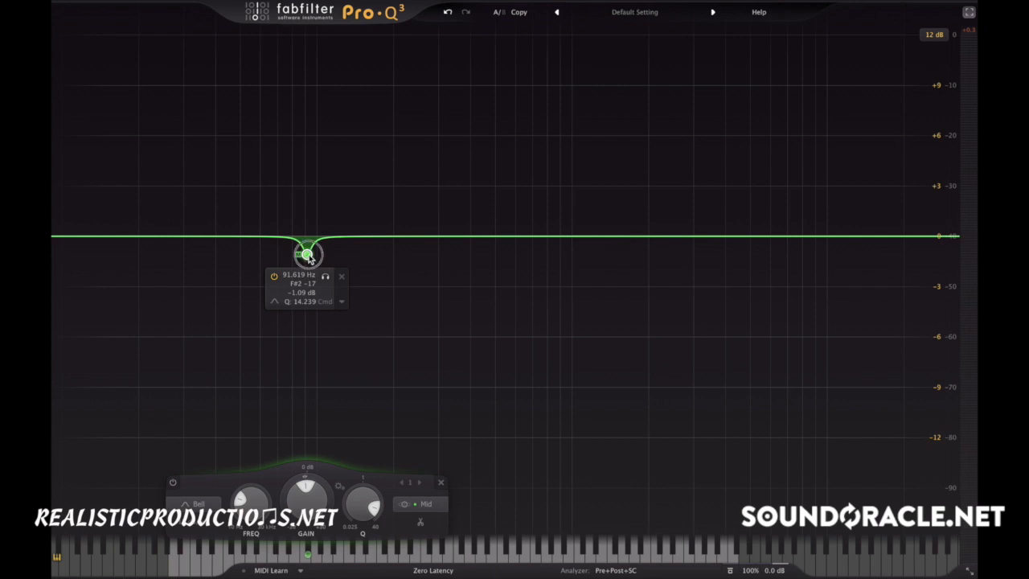
left_click_drag(310, 258, 312, 258)
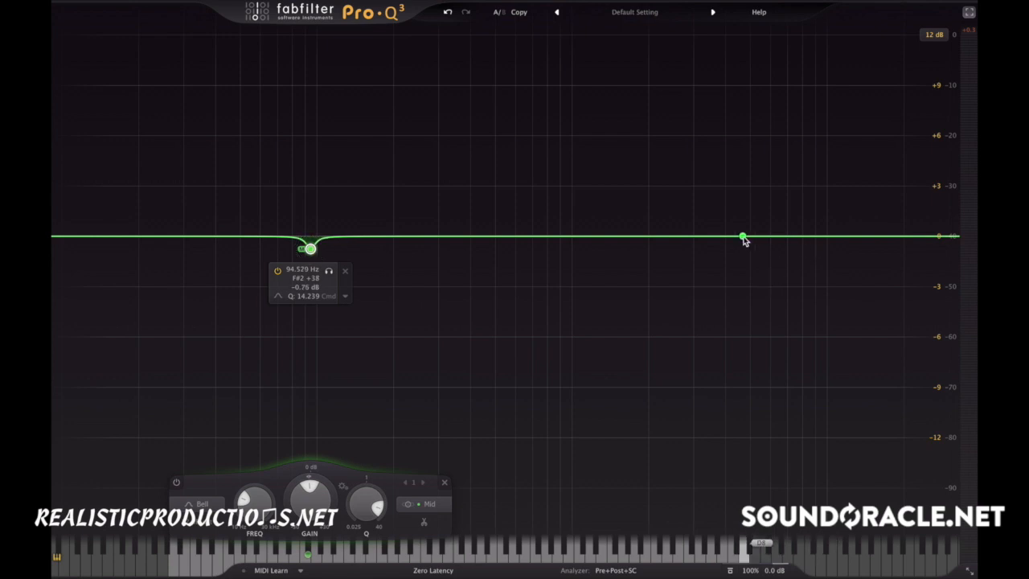
Add a bell boost of about 1.5 dB near 1139 Hz and set its stereo placement to Side.
left_click_drag(740, 236, 586, 212)
right_click(587, 212)
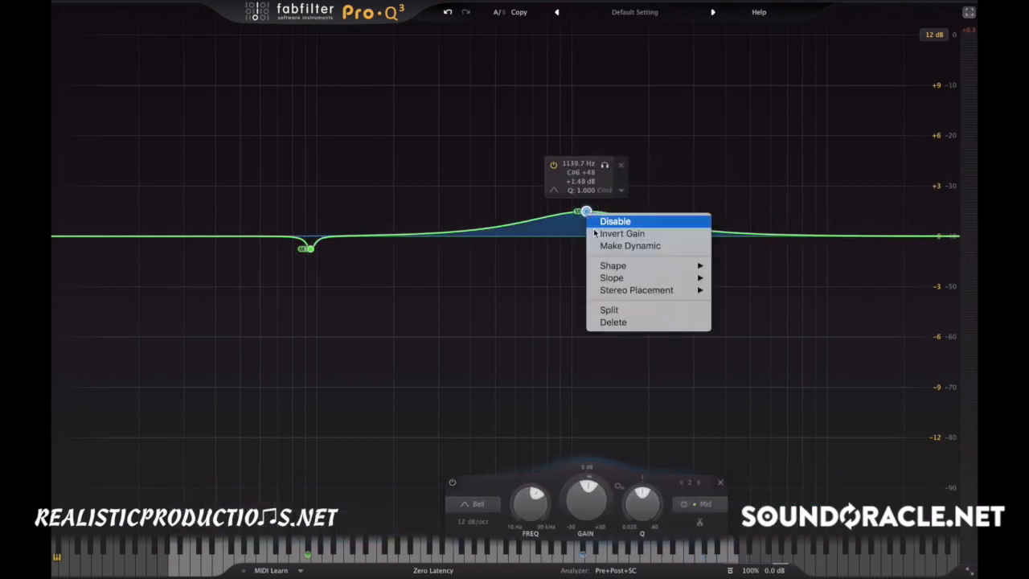
mouse_move(633, 290)
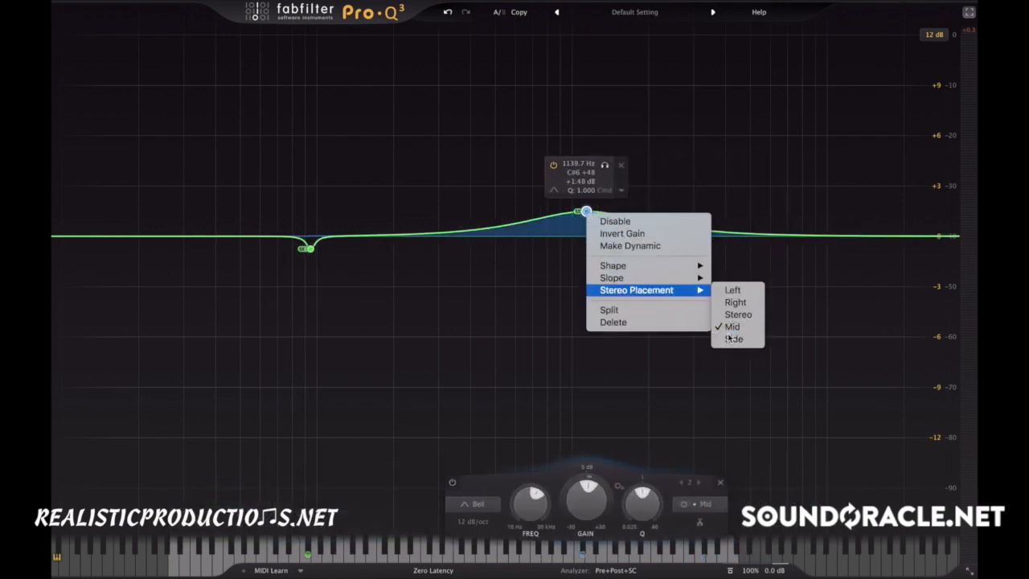
left_click(728, 338)
left_click_drag(587, 212, 526, 257)
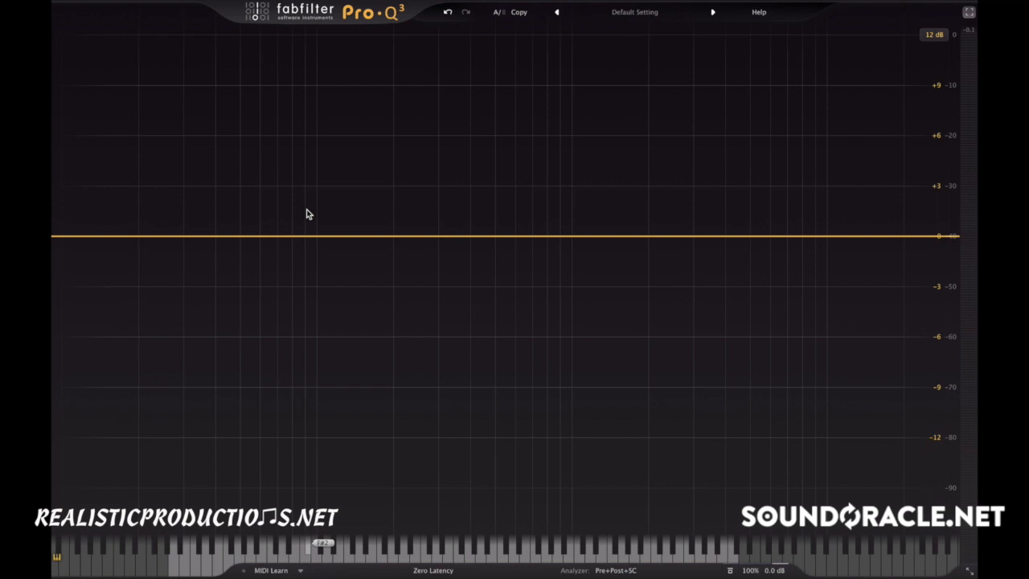
left_click(433, 569)
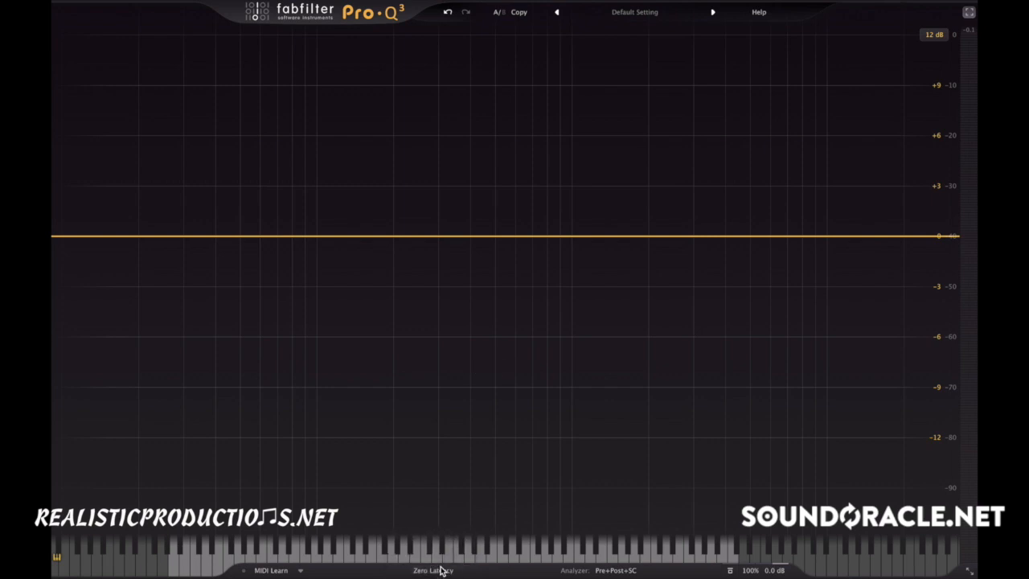
left_click(433, 569)
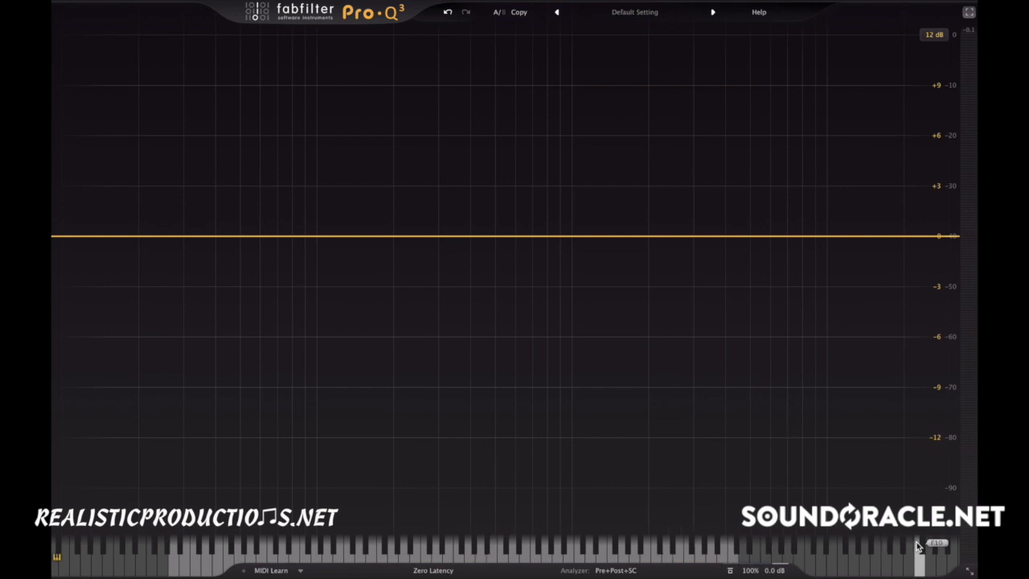
Try the Mini and Medium interface sizes and return the equalizer to full-screen view.
left_click(964, 570)
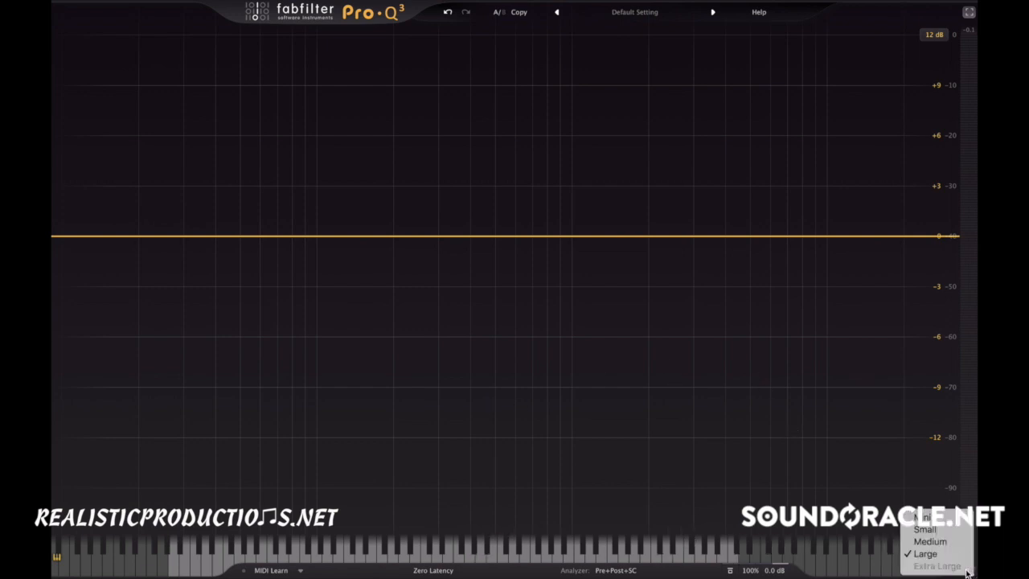
left_click(918, 519)
left_click(618, 330)
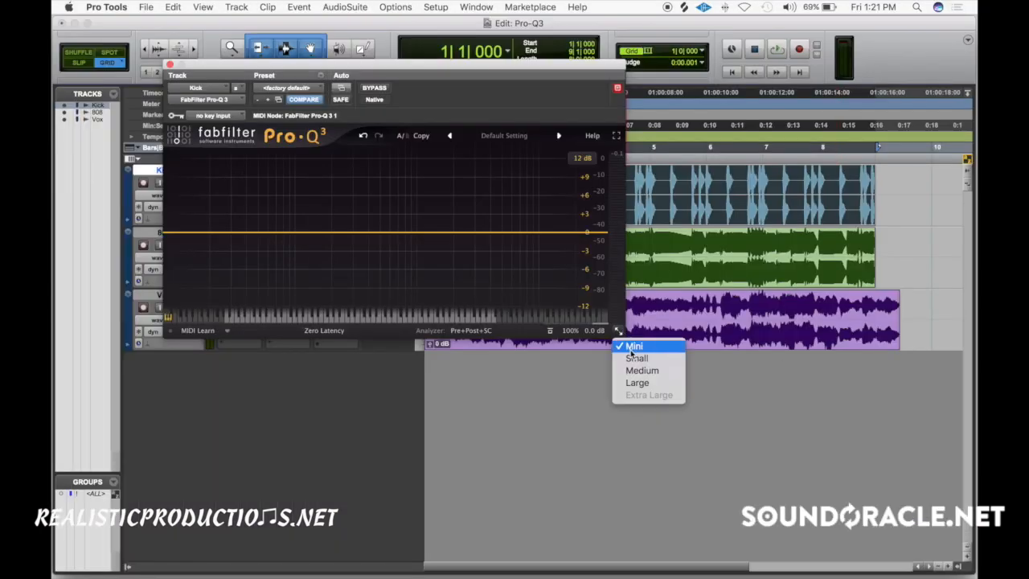
left_click(625, 370)
left_click(654, 137)
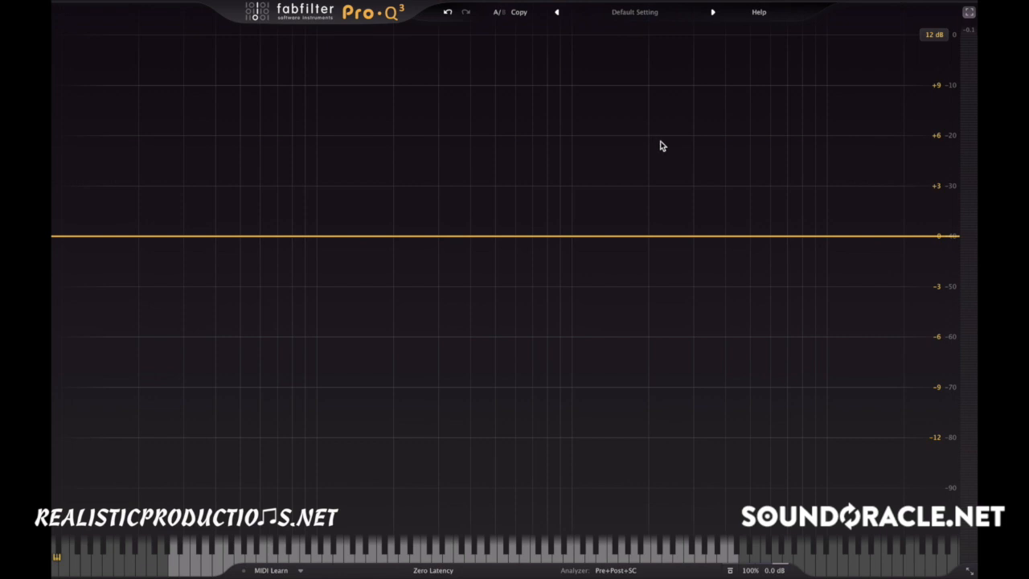
Add a low-cut filter and a high-cut filter near 15.8 kHz, both at 12 dB/oct, and delete them.
left_click_drag(59, 238, 214, 222)
left_click(882, 243)
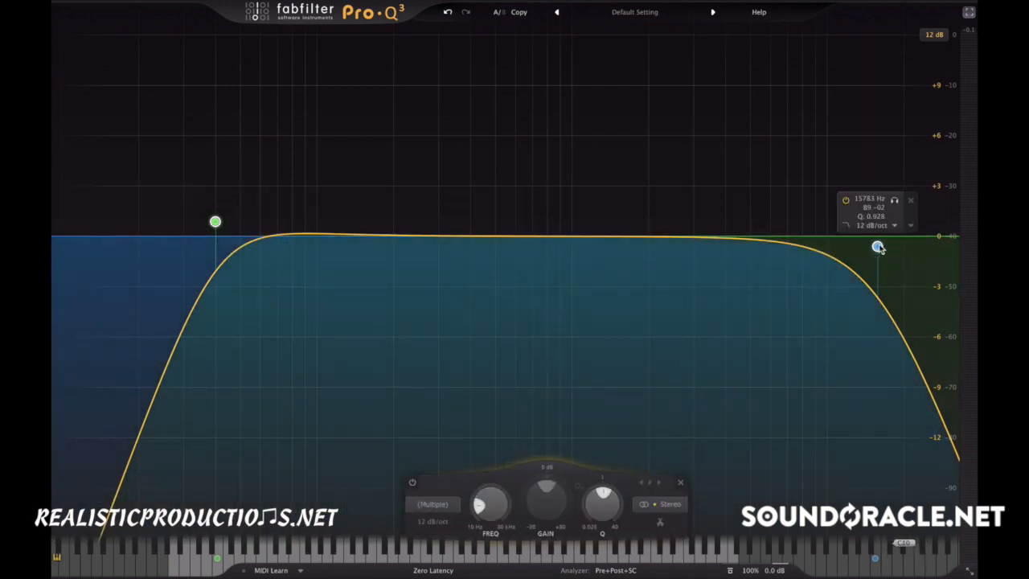
right_click(876, 246)
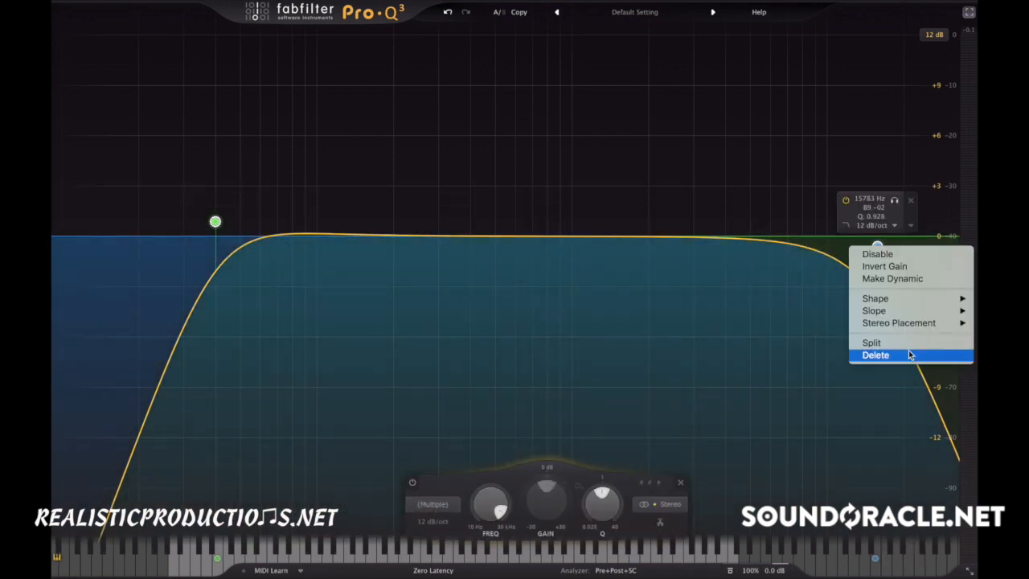
left_click(910, 354)
Add a high-shelf boost near 27 kHz and a low-shelf cut of about 1.65 dB near 10.7 Hz, and delete them.
left_click_drag(926, 235, 937, 219)
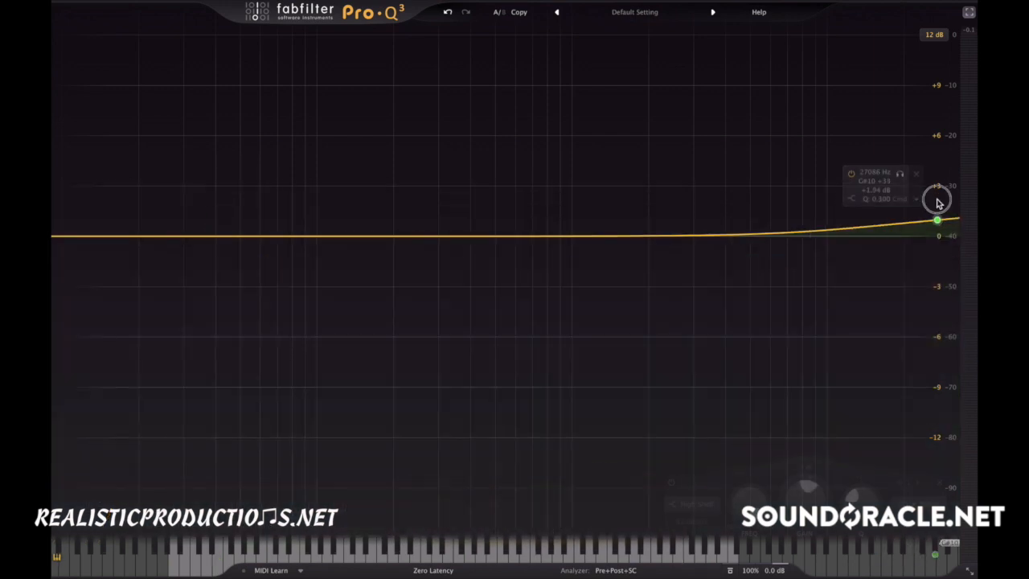
left_click_drag(73, 235, 69, 249)
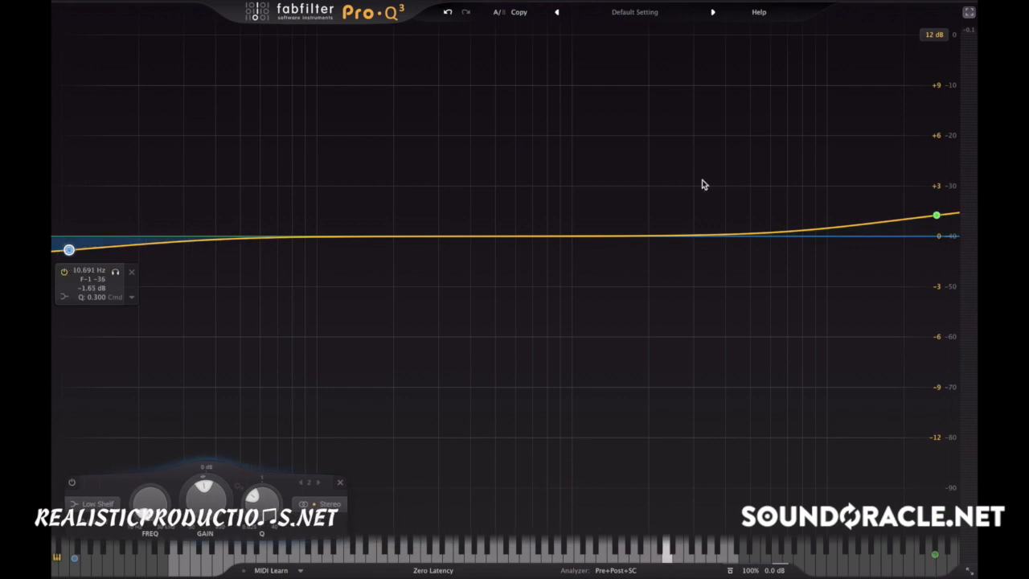
right_click(69, 249)
left_click(95, 364)
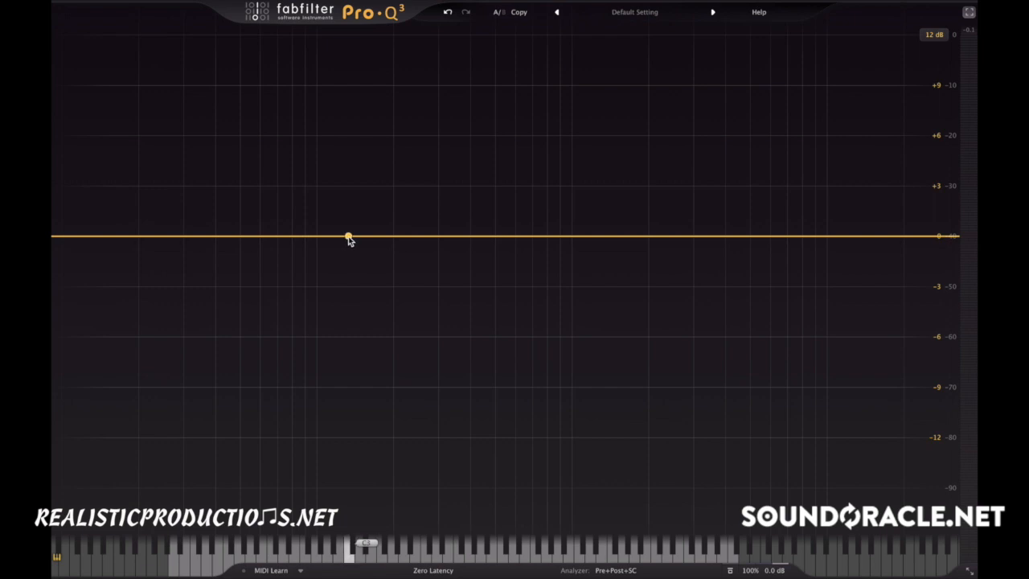
Add a bell cut with a Q of about 6 and tune it during playback to about 107 Hz and -0.62 dB.
left_click_drag(348, 239, 348, 245)
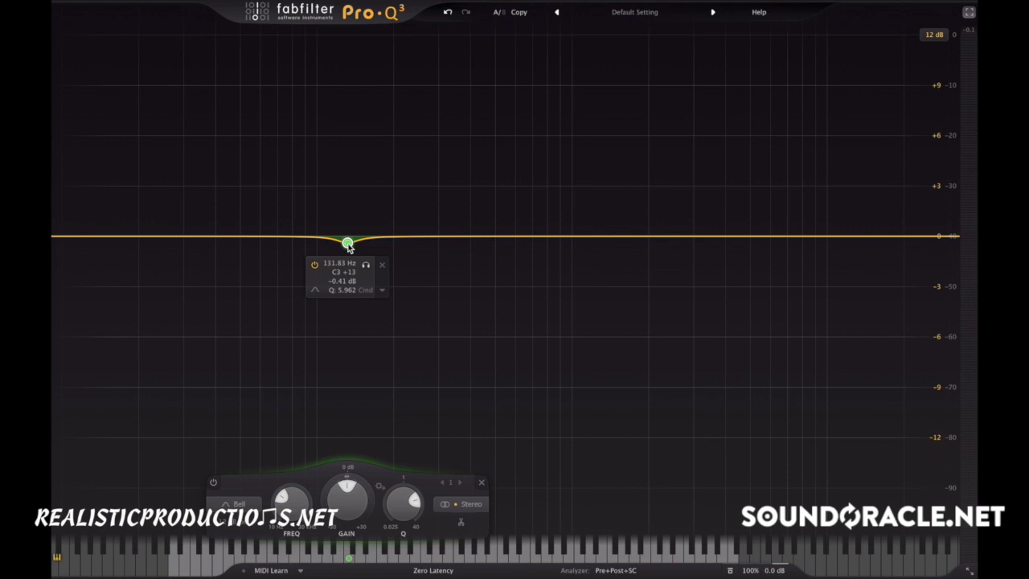
left_click_drag(348, 245, 323, 245)
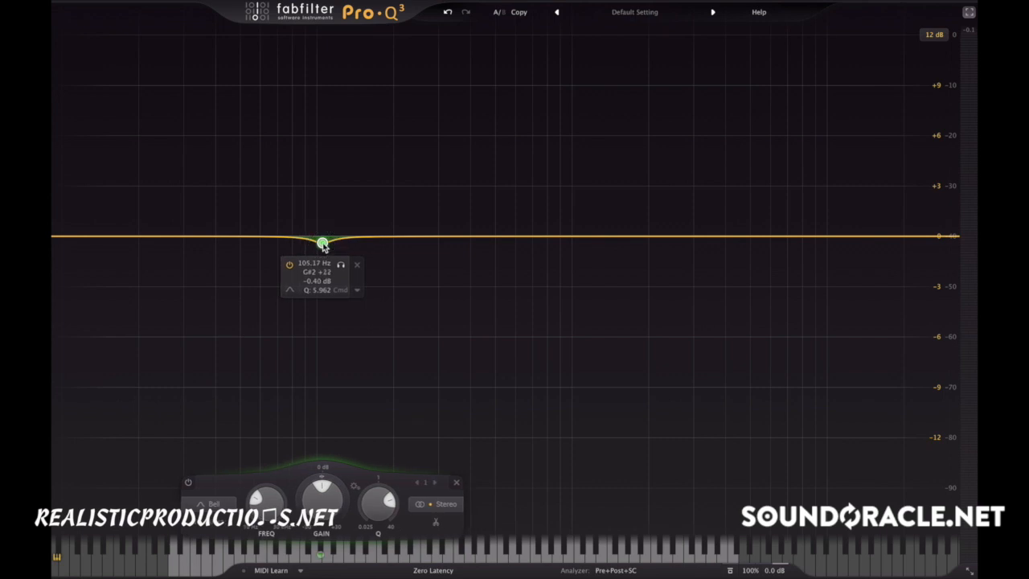
right_click(323, 245)
left_click(320, 244)
key("space")
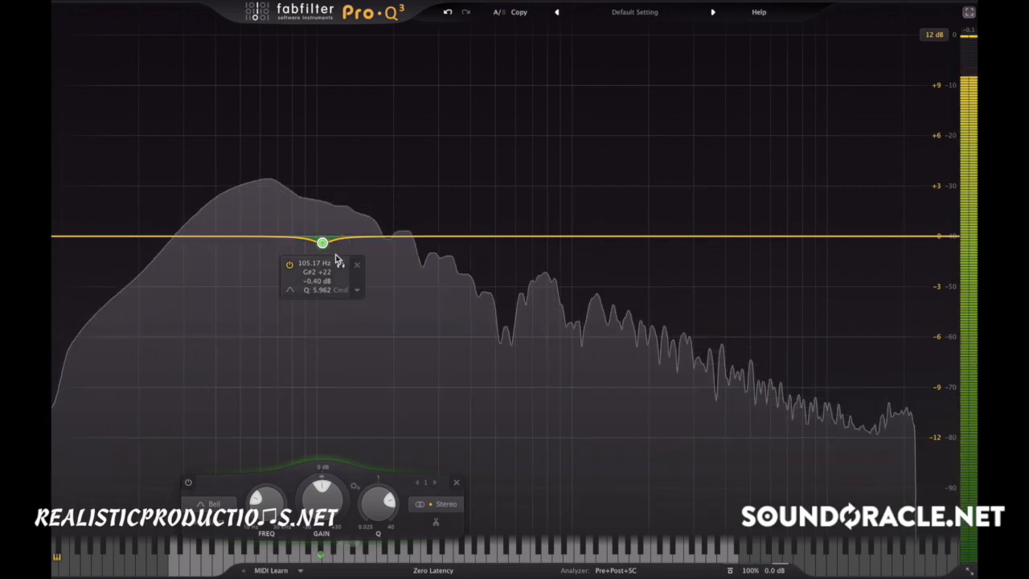
left_click_drag(338, 264, 322, 250)
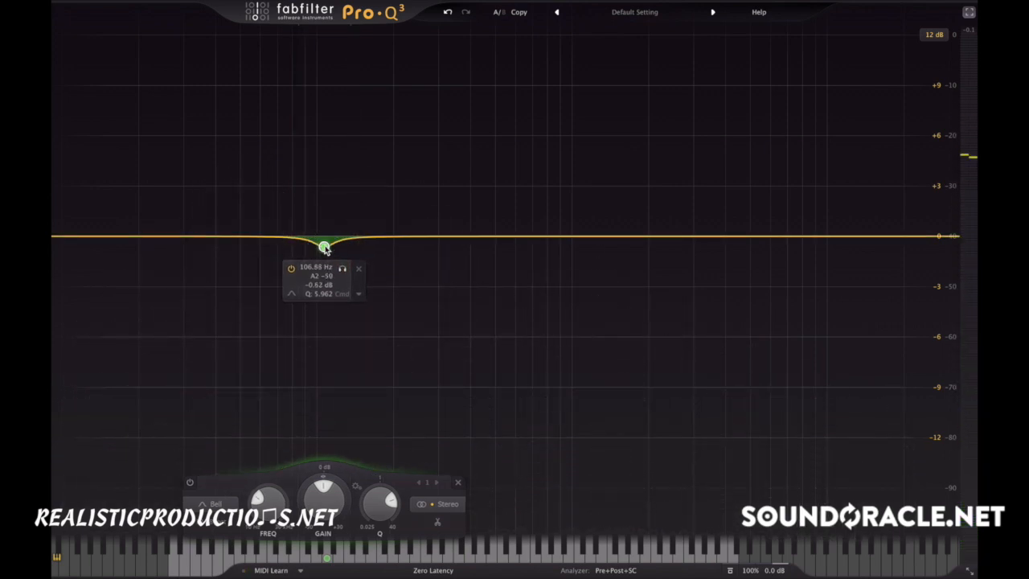
Make the bell cut dynamic and set its threshold manually to about -15.7 dB during playback.
right_click(325, 248)
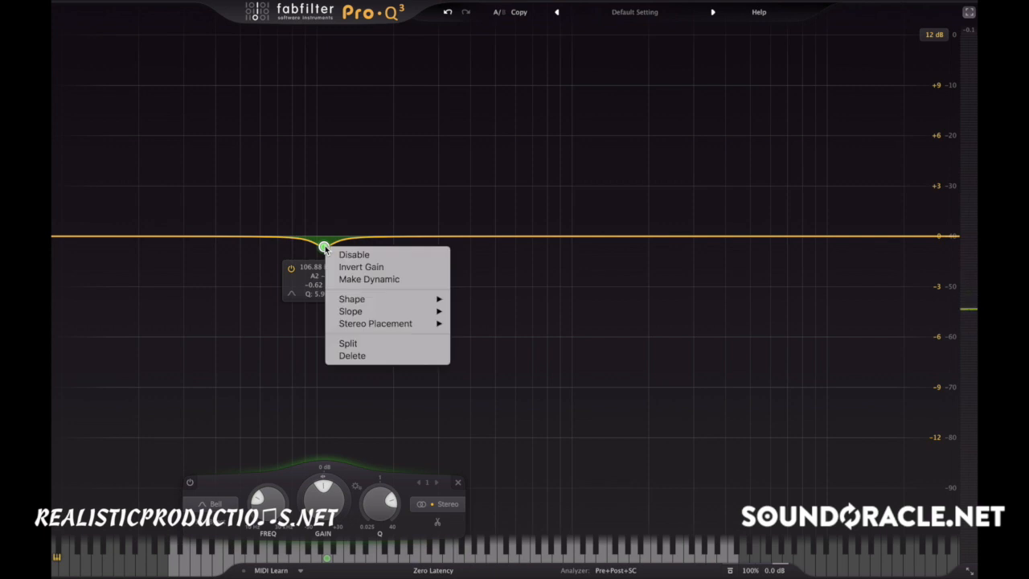
left_click(369, 278)
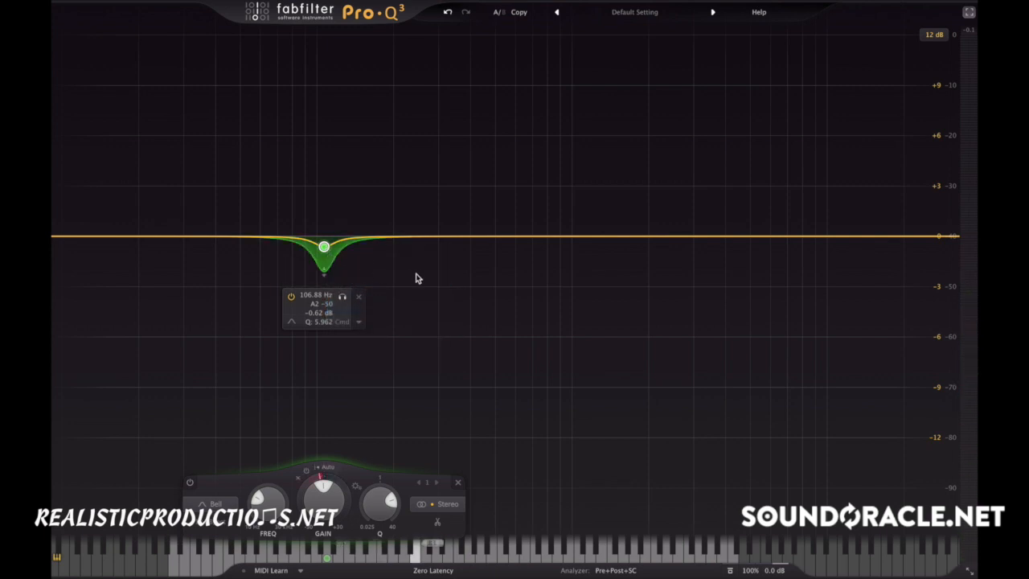
key("space")
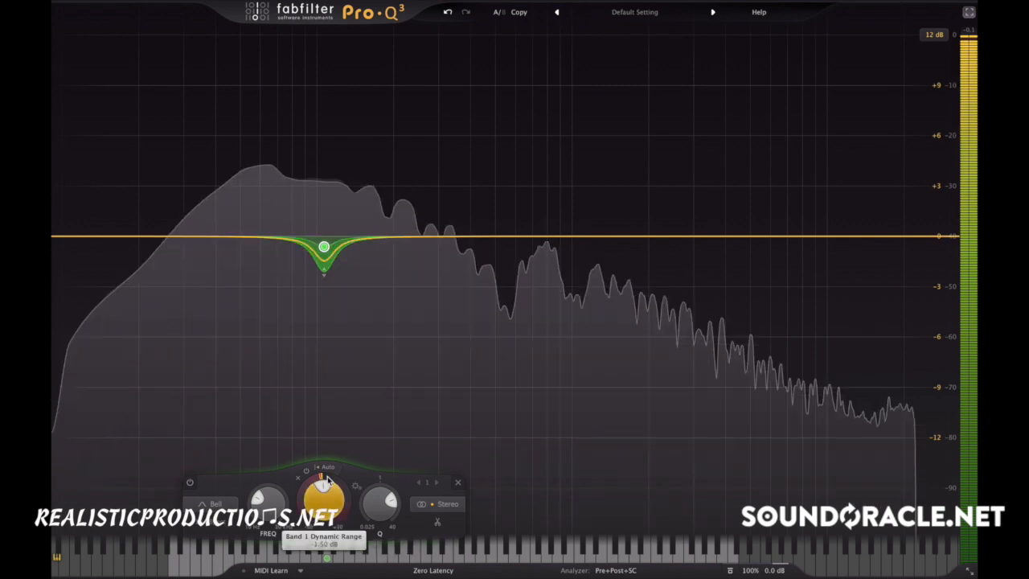
left_click(328, 469)
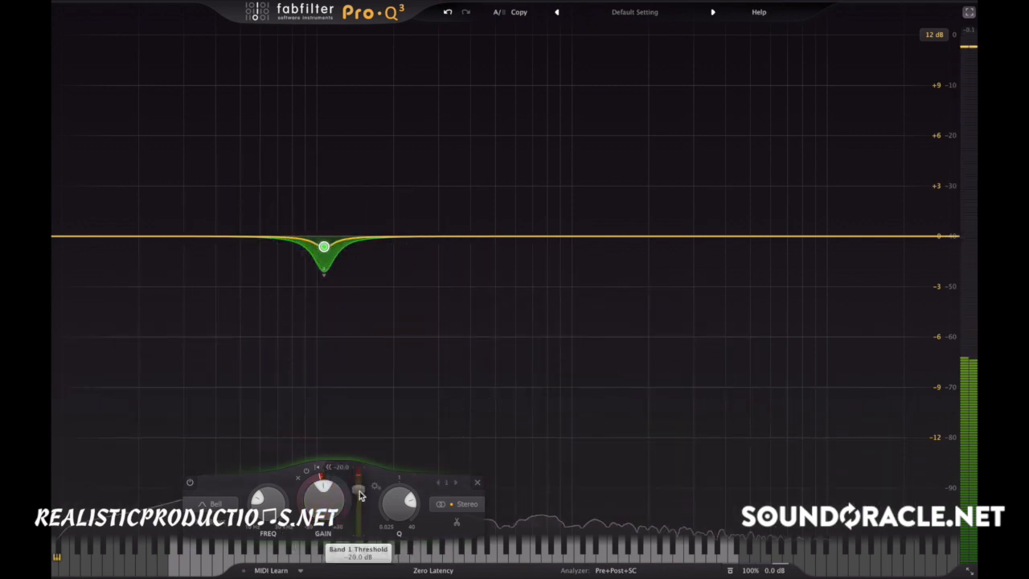
left_click_drag(360, 499, 368, 496)
mouse_move(325, 268)
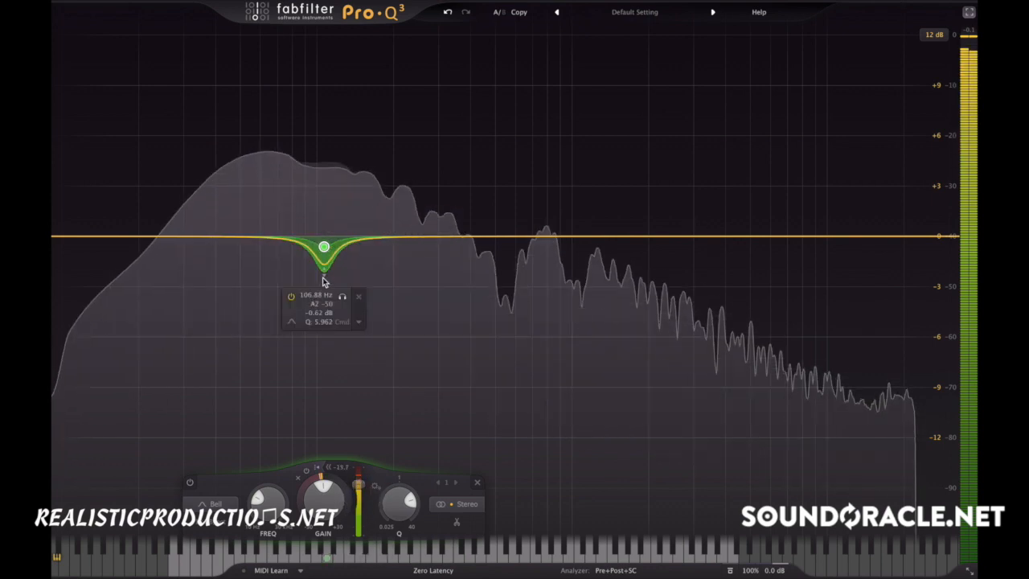
Reduce the dynamic range of the 107 Hz bell cut and audition it on the kick.
left_click_drag(325, 268, 325, 264)
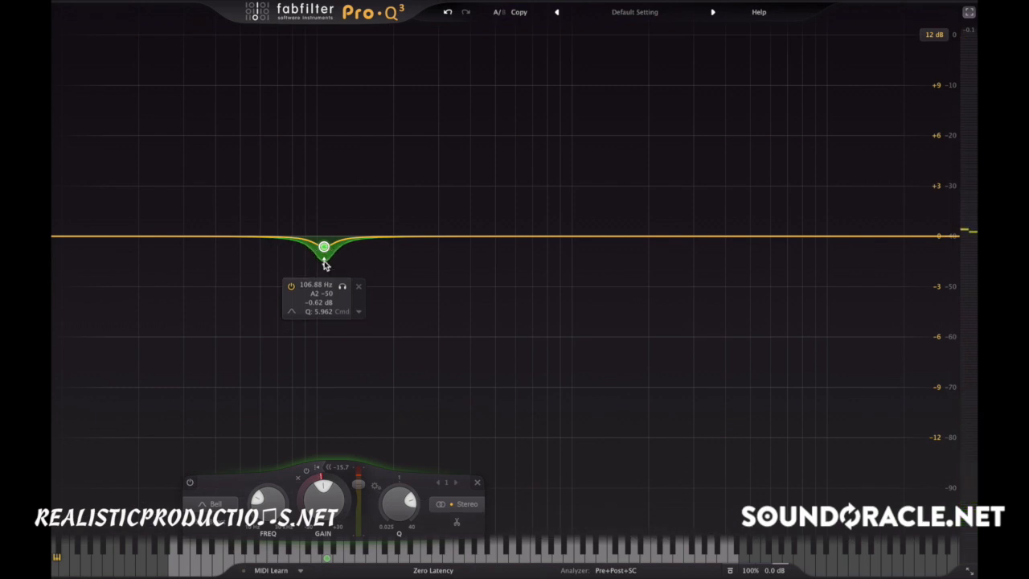
key("space")
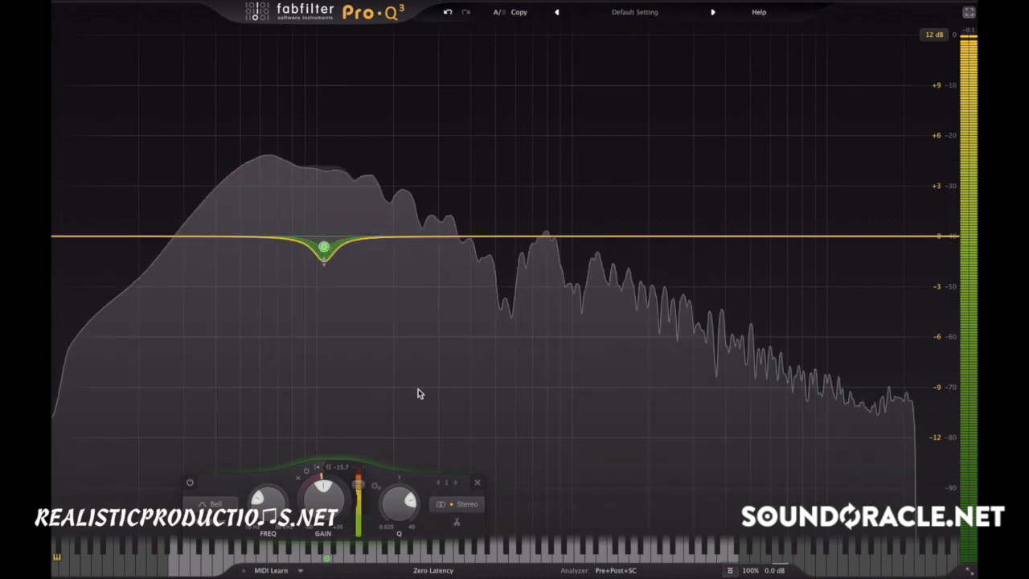
Add a 12 dB/oct low-cut filter below the bell cut and compare the EQ against global bypass.
left_click_drag(53, 235, 224, 232)
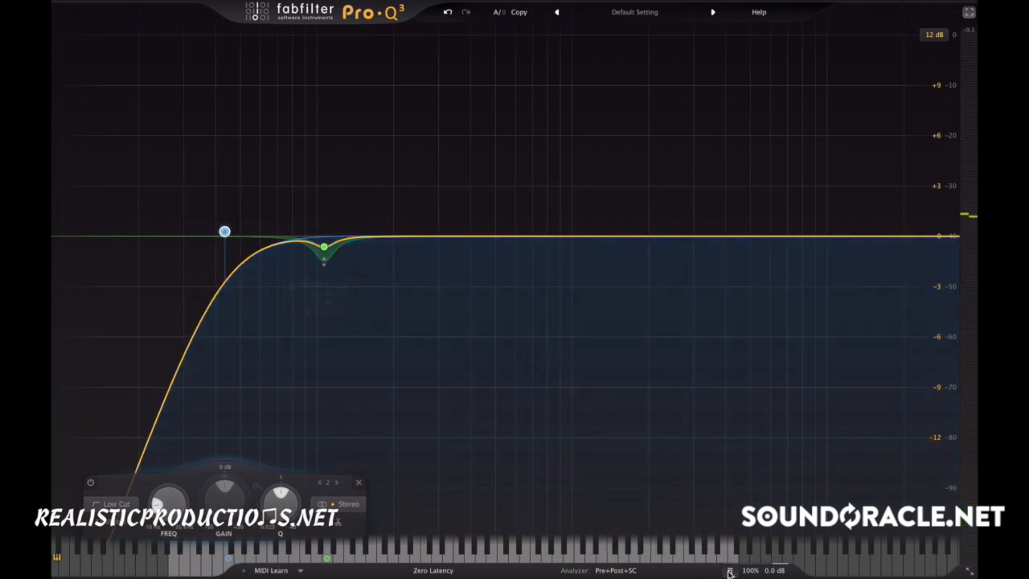
left_click(730, 571)
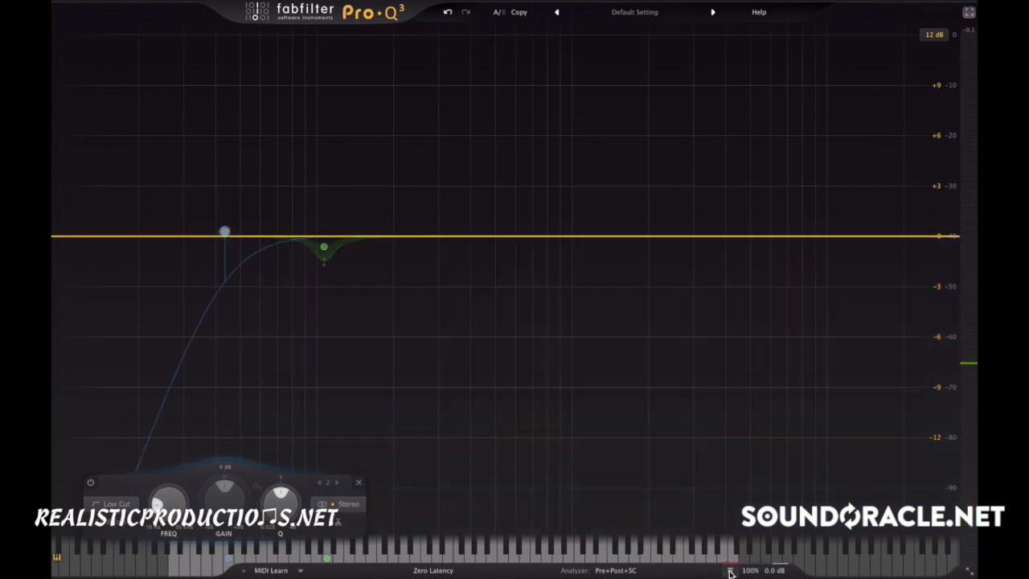
left_click(730, 572)
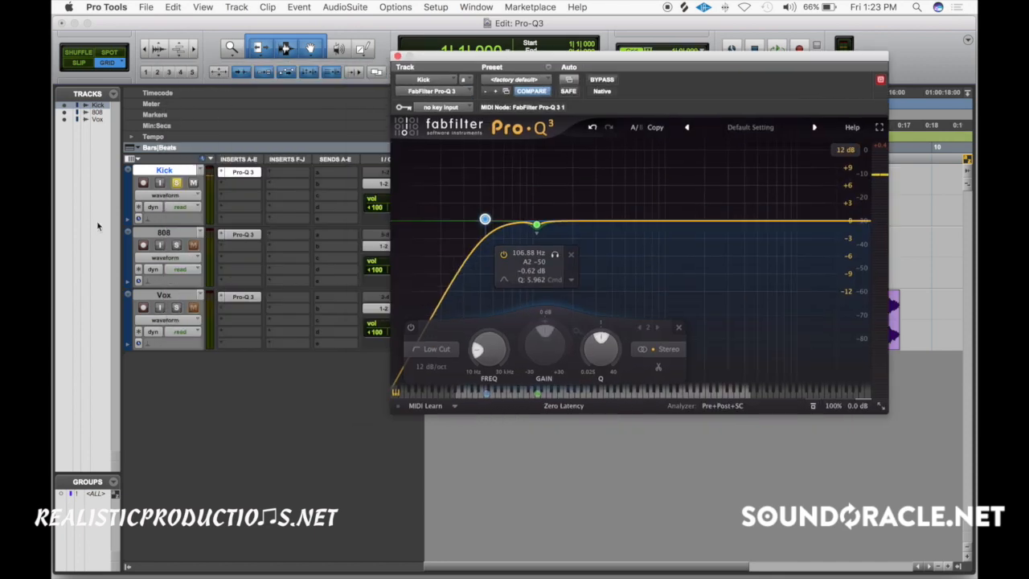
Solo the Vox track instead of Kick, clear the plug-in window off the clips, and play the selected vocal clip.
left_click(177, 184)
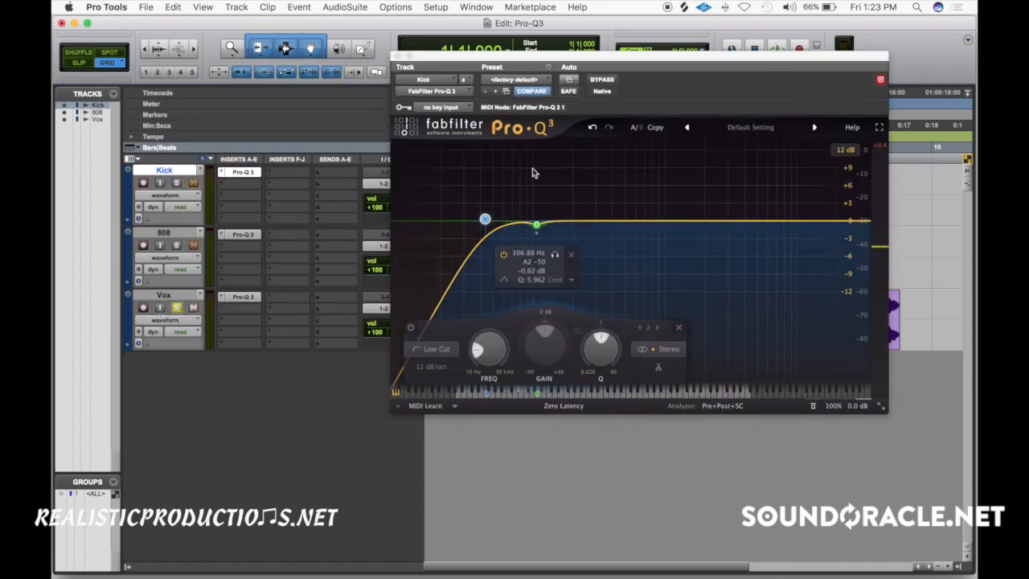
left_click_drag(531, 61, 563, 461)
left_click_drag(591, 309, 673, 309)
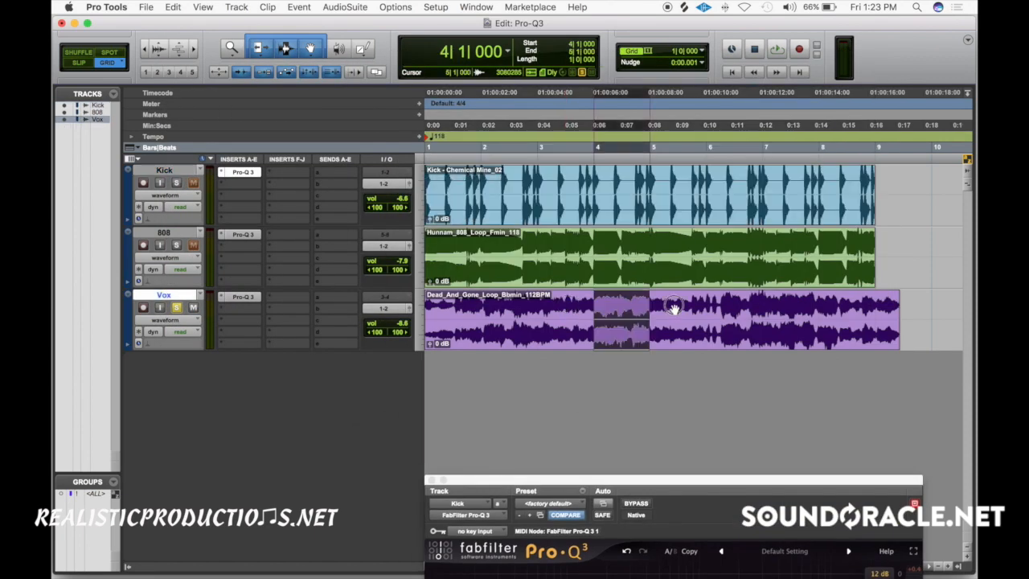
left_click(453, 338)
key("space")
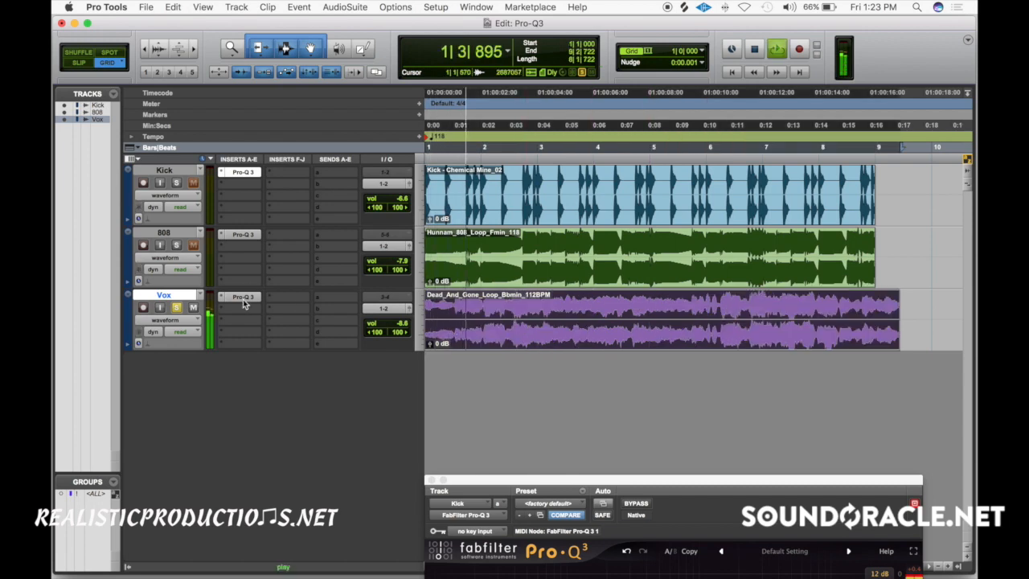
Open the Pro-Q 3 on the Vox track and show it in full screen.
left_click(242, 297)
left_click_drag(619, 483, 354, 66)
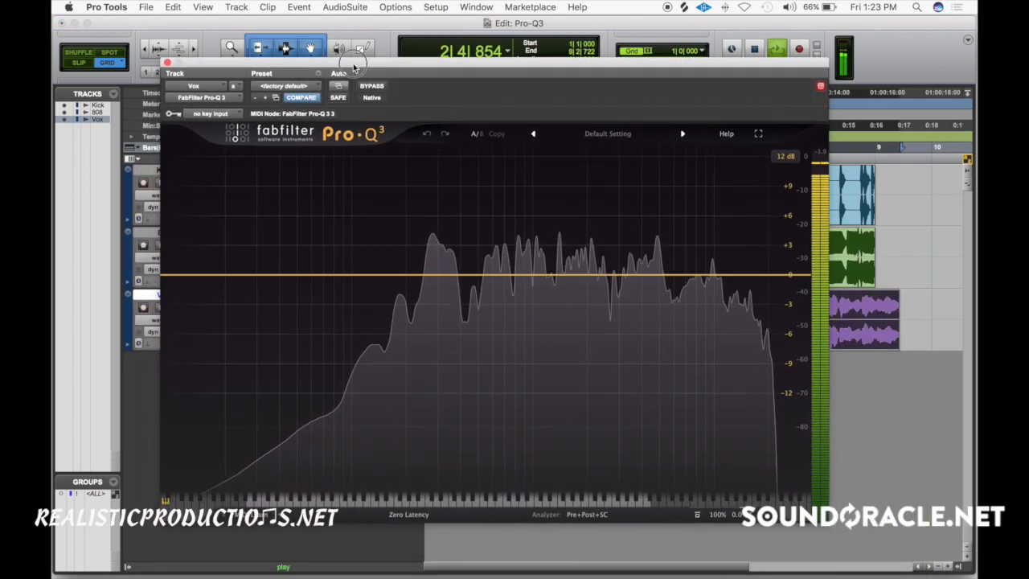
left_click(758, 134)
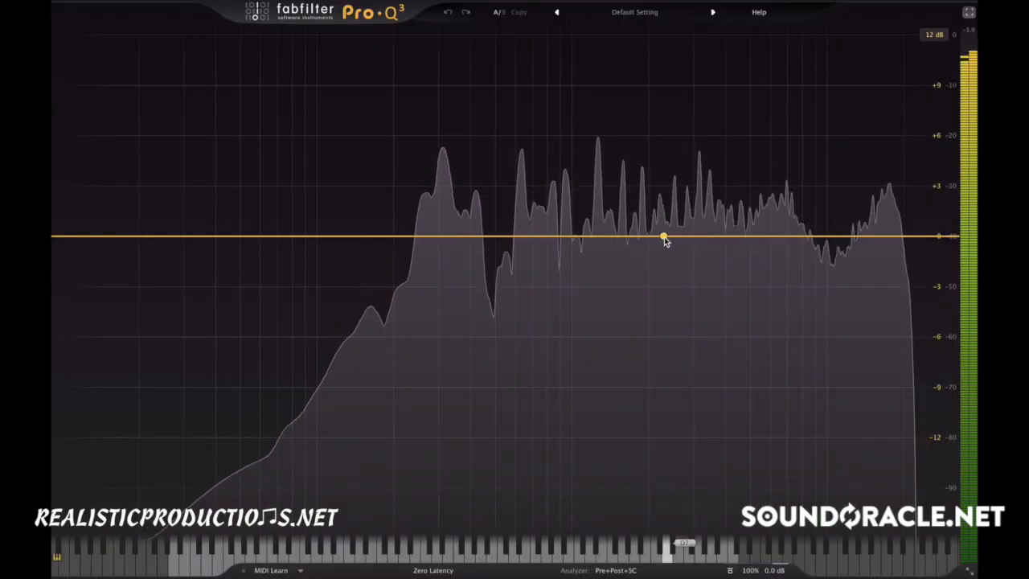
Add a bell cut of about -0.69 dB near 2196 Hz with a Q of about 4.5 and make it dynamic.
left_click_drag(661, 236, 661, 251)
scroll(660, 249, "up", 5)
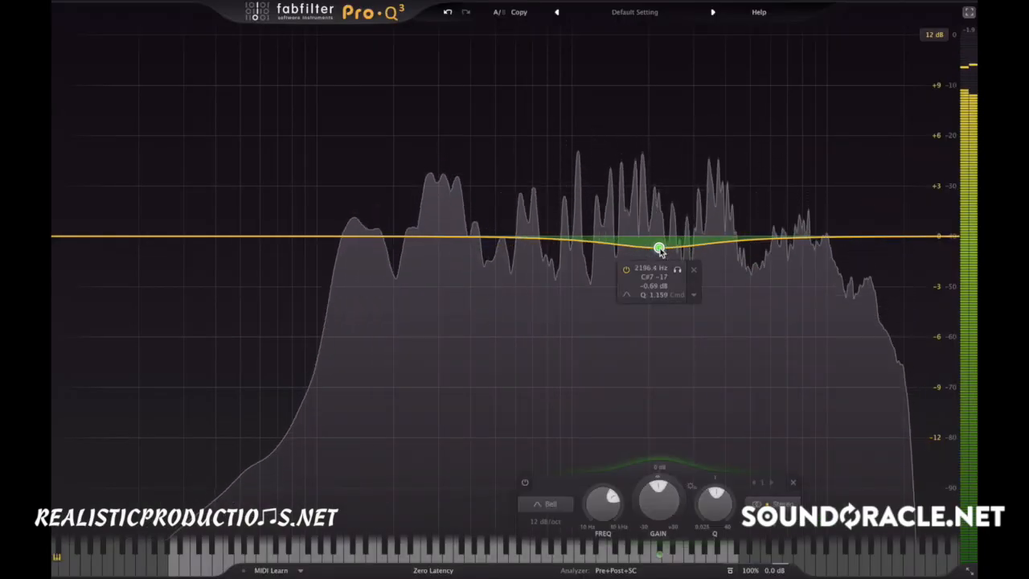
right_click(659, 248)
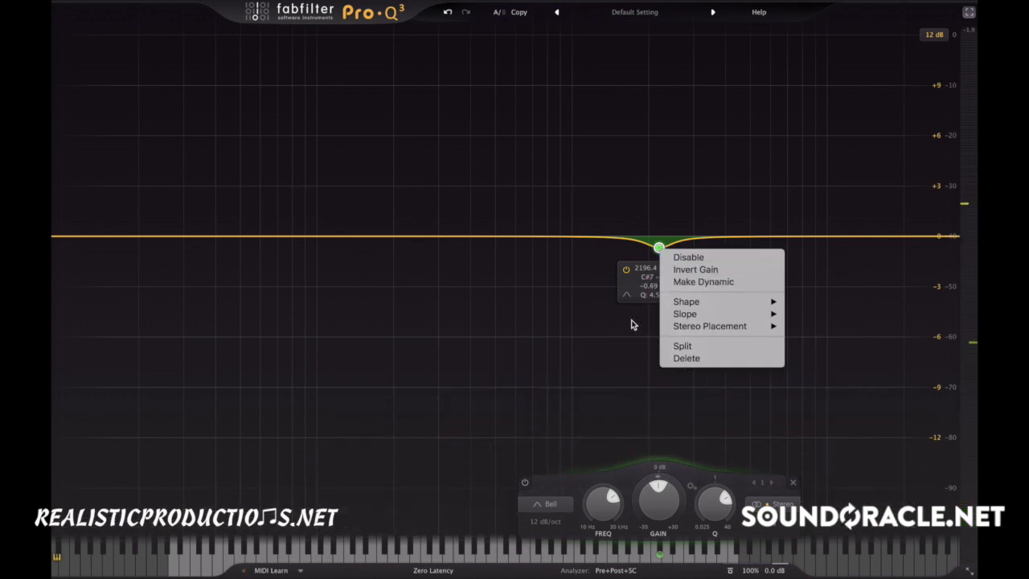
left_click(699, 282)
Tune the vocal's dynamic bell to about 2.6 kHz by soloing it during playback, and slightly deepen its cut.
left_click_drag(658, 250, 653, 250)
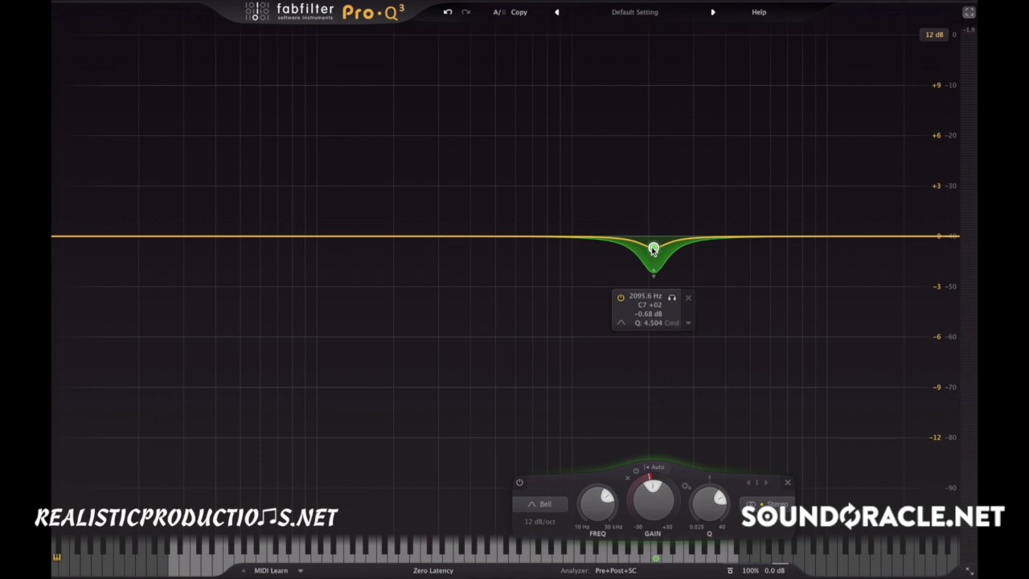
mouse_move(653, 251)
left_mouse_down()
mouse_move(652, 357)
mouse_move(655, 252)
left_mouse_up()
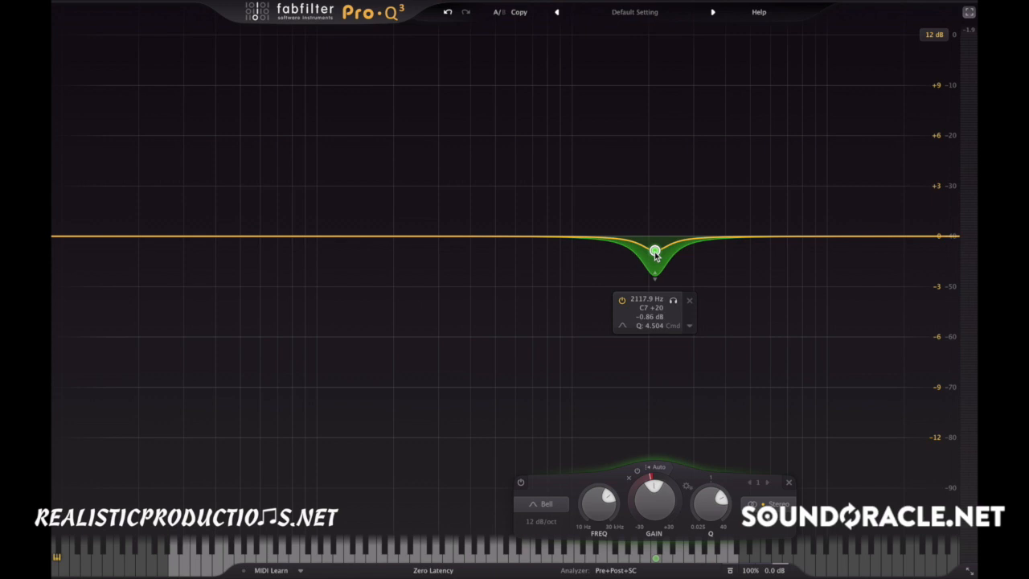
left_click_drag(655, 252, 656, 246)
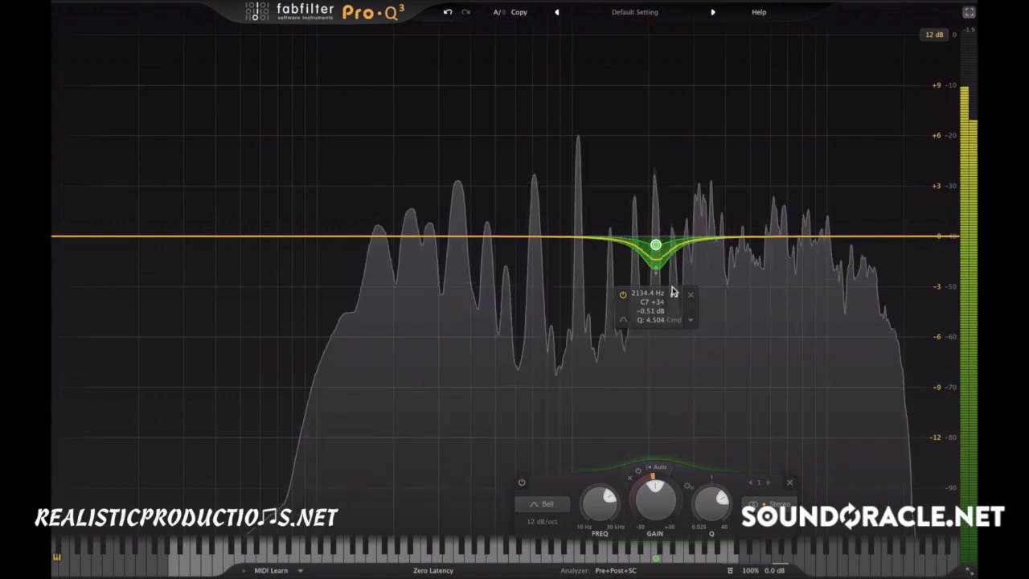
left_click_drag(673, 294, 696, 294)
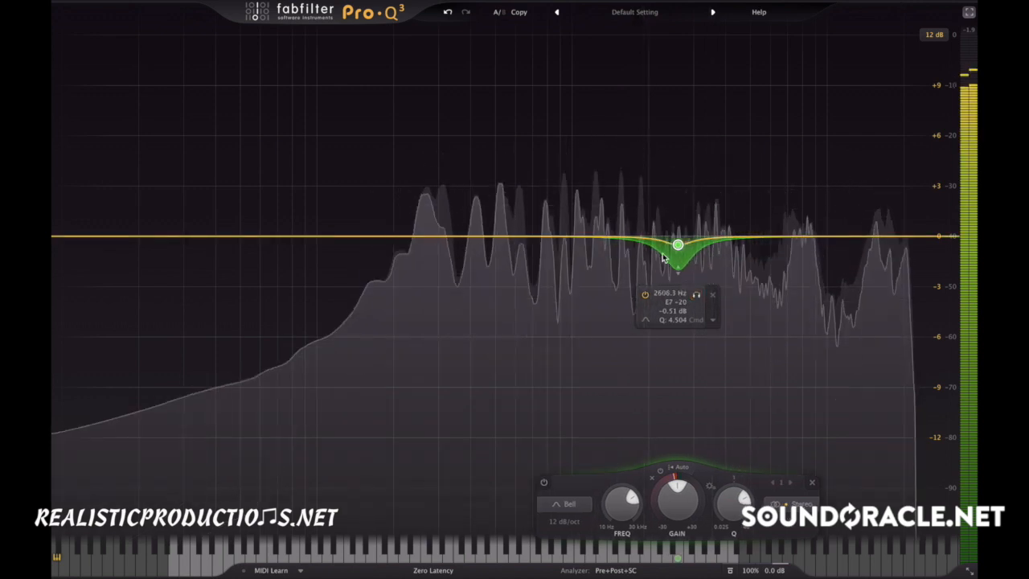
left_click_drag(680, 242, 680, 251)
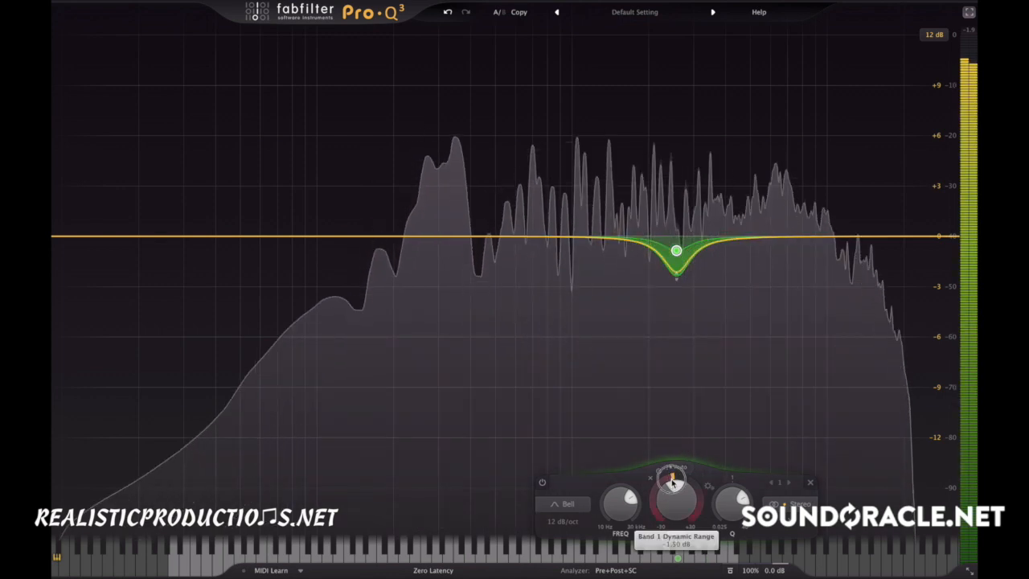
Add a second bell cut of about -0.80 dB near 273 Hz with a Q of about 4.3 and make it dynamic.
left_click_drag(394, 239, 427, 251)
scroll(421, 250, "up", 2)
right_click(421, 250)
left_click(425, 263)
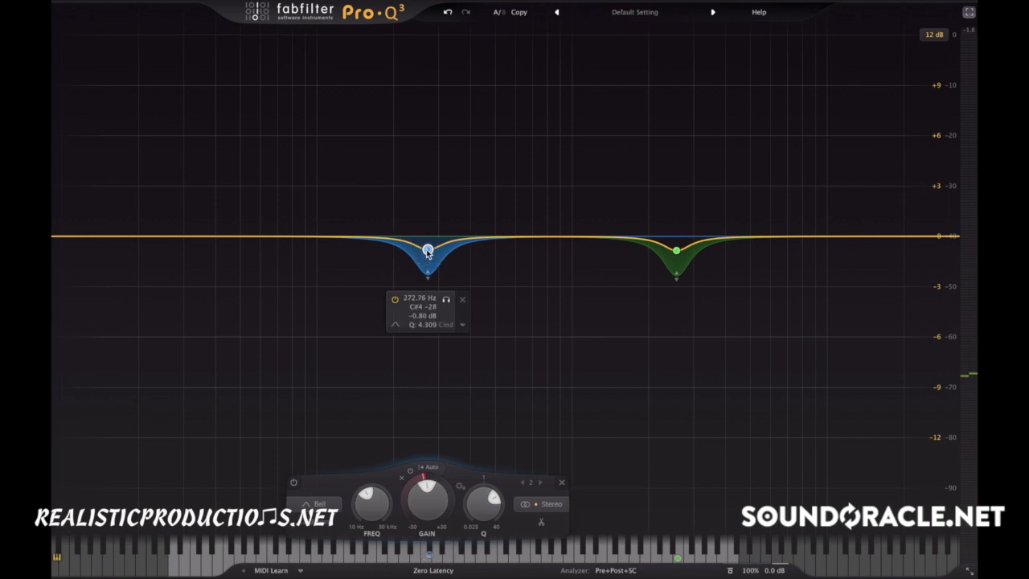
Solo-audition the low-mid dynamic bell and adjust it to about 266 Hz and -0.40 dB.
left_click(446, 300)
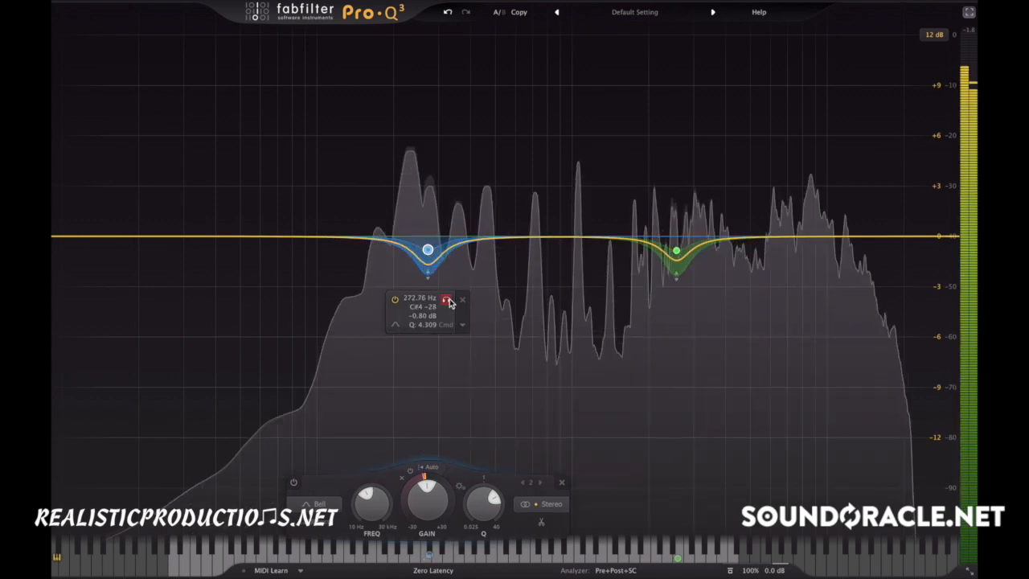
left_click_drag(447, 300, 430, 211)
left_click_drag(425, 250, 426, 242)
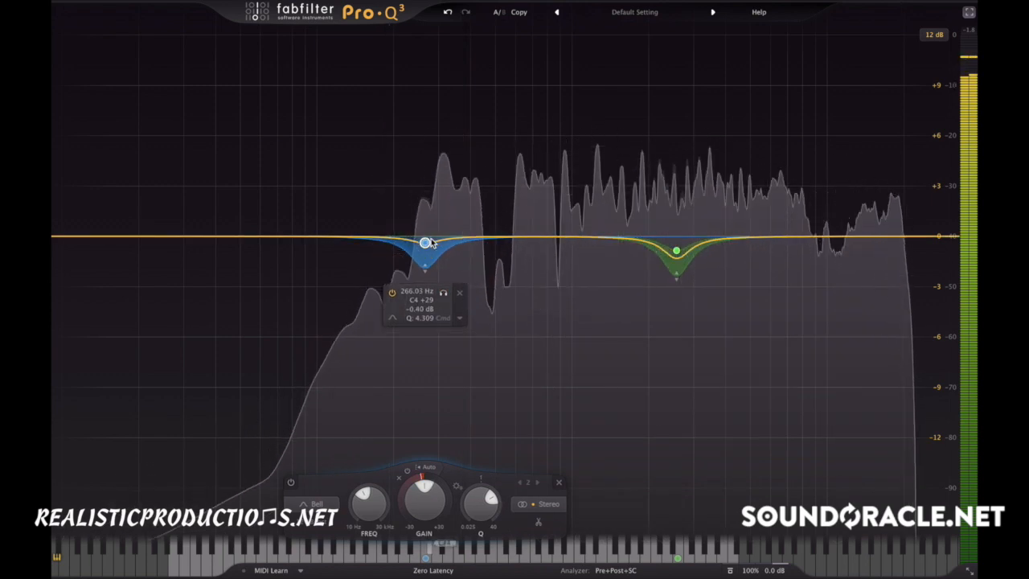
Compare the vocal EQ against global bypass, and leave full screen and close the Vox plug-in window.
left_click(731, 571)
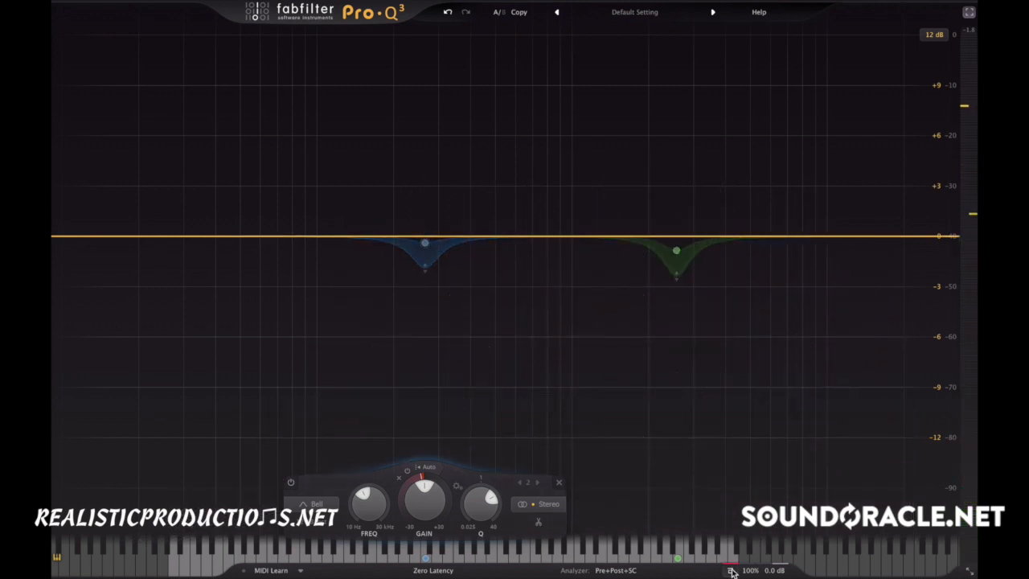
left_click(732, 570)
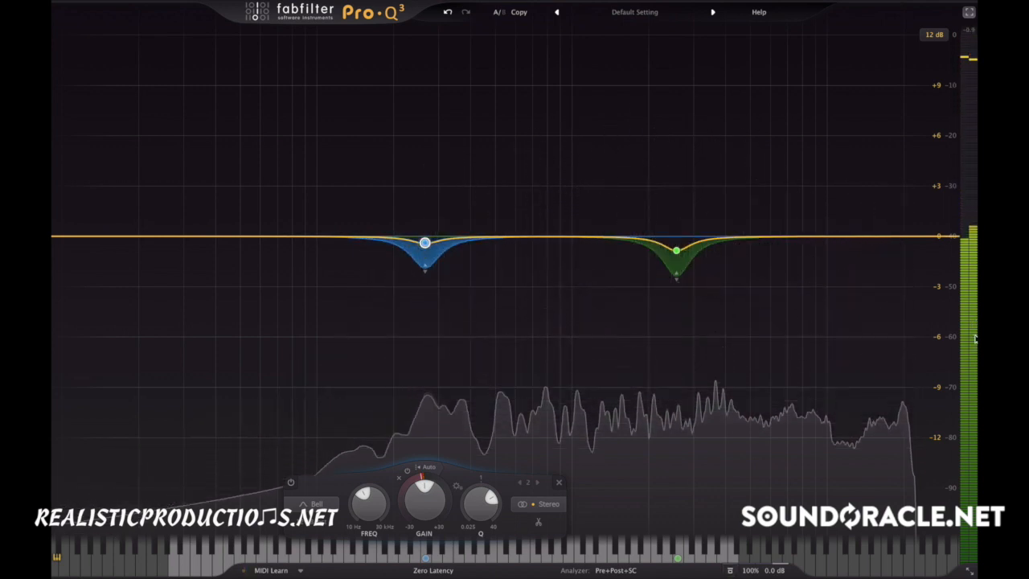
left_click(968, 12)
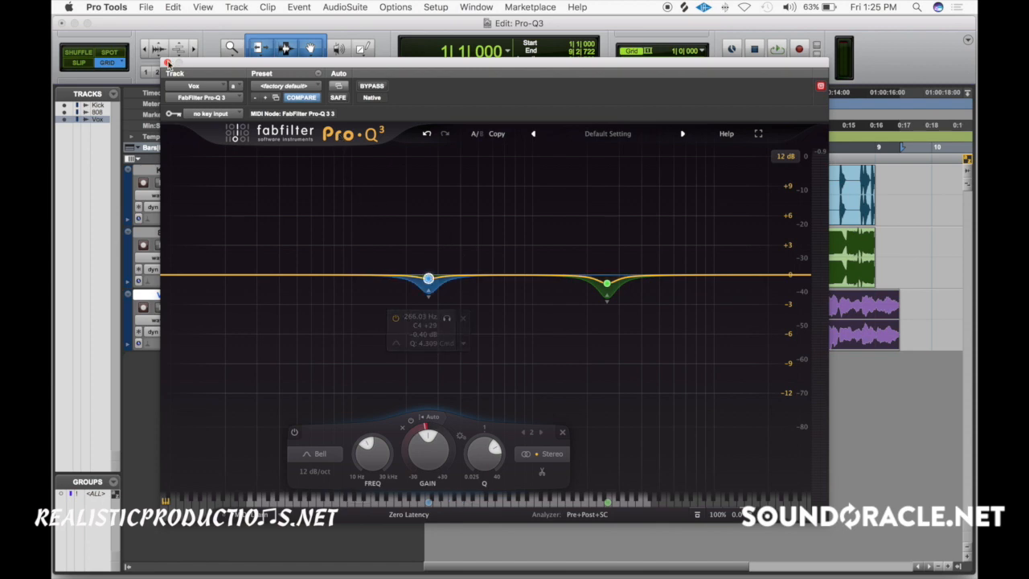
left_click(167, 62)
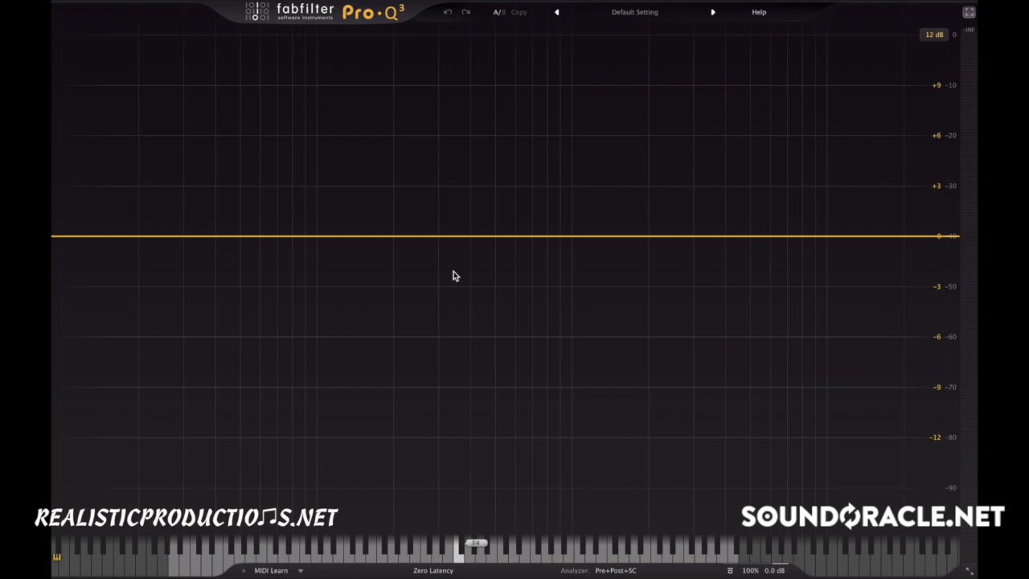
Play the 808 and set the analyzer's external spectrum to Kick.
key("space")
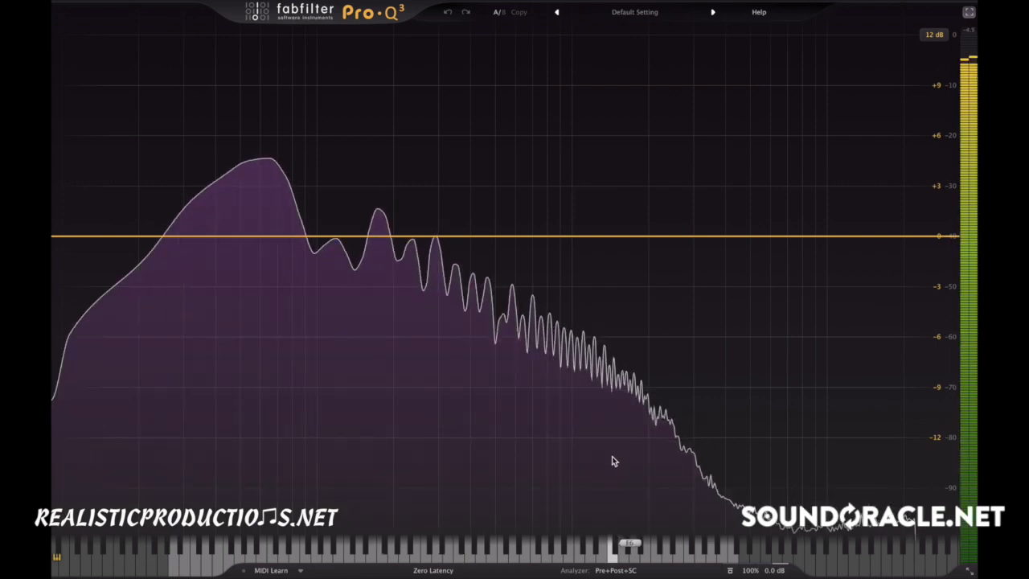
left_click(630, 569)
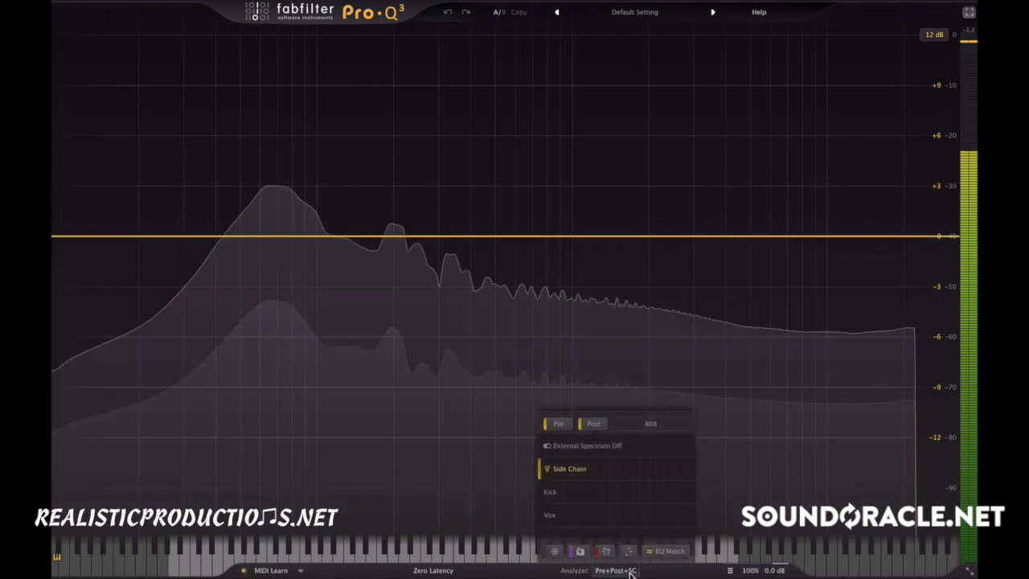
key("space")
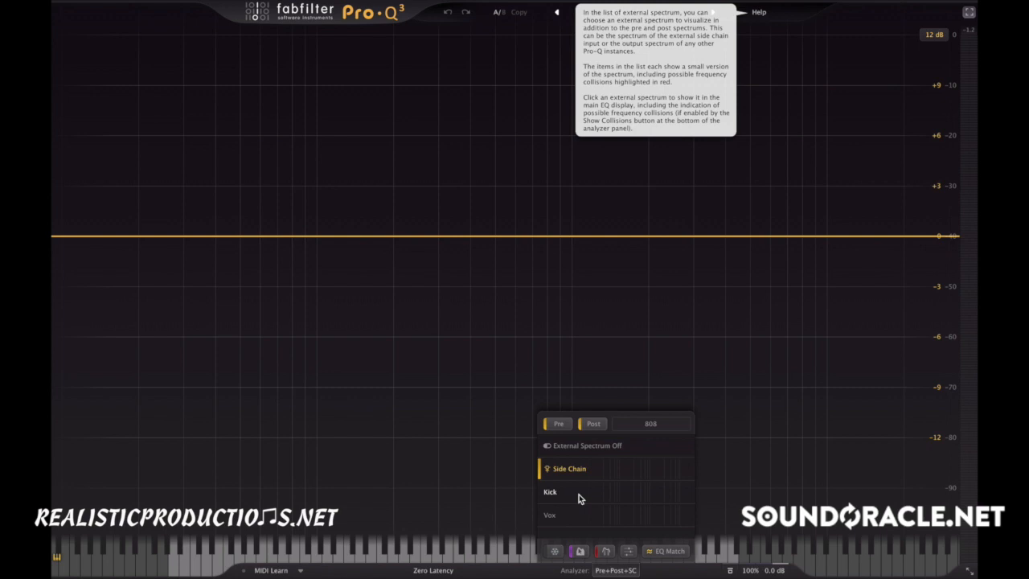
key("space")
left_click(564, 500)
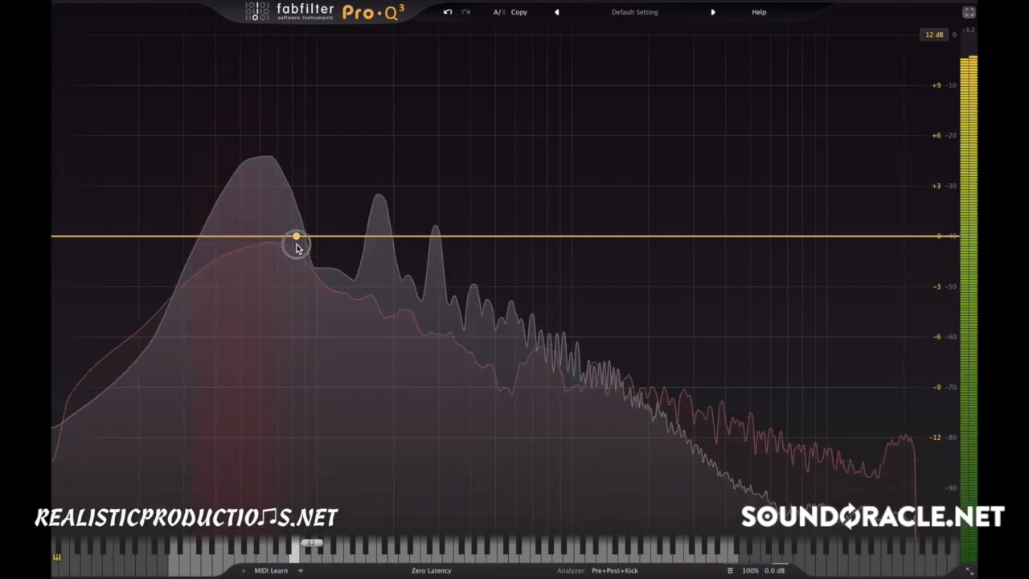
Add a dynamic bell cut in the 808's collision area, tuned to about 60.6 Hz, -0.60 dB and a Q of about 5.5.
left_click_drag(296, 241, 271, 249)
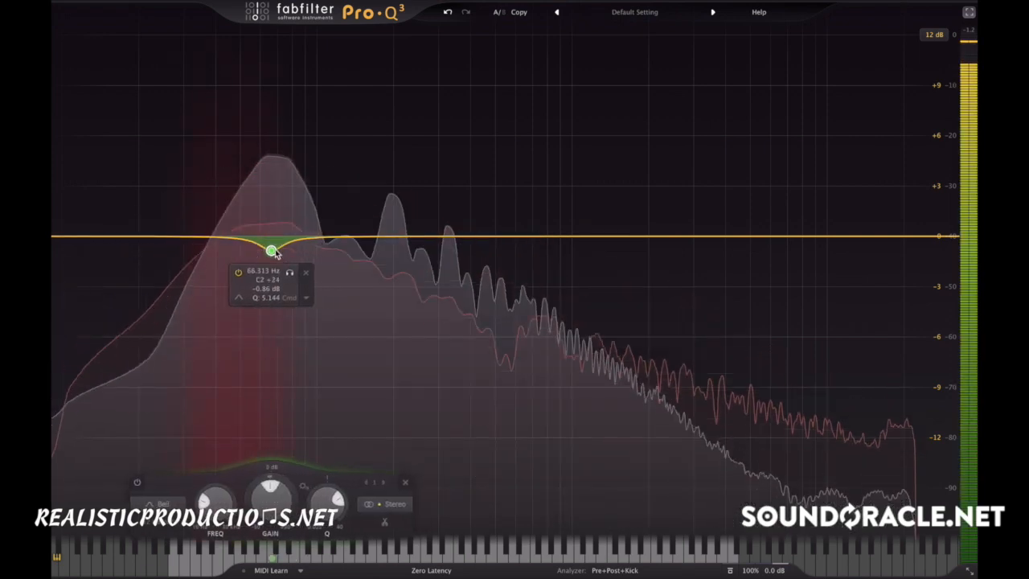
right_click(271, 250)
left_click(302, 283)
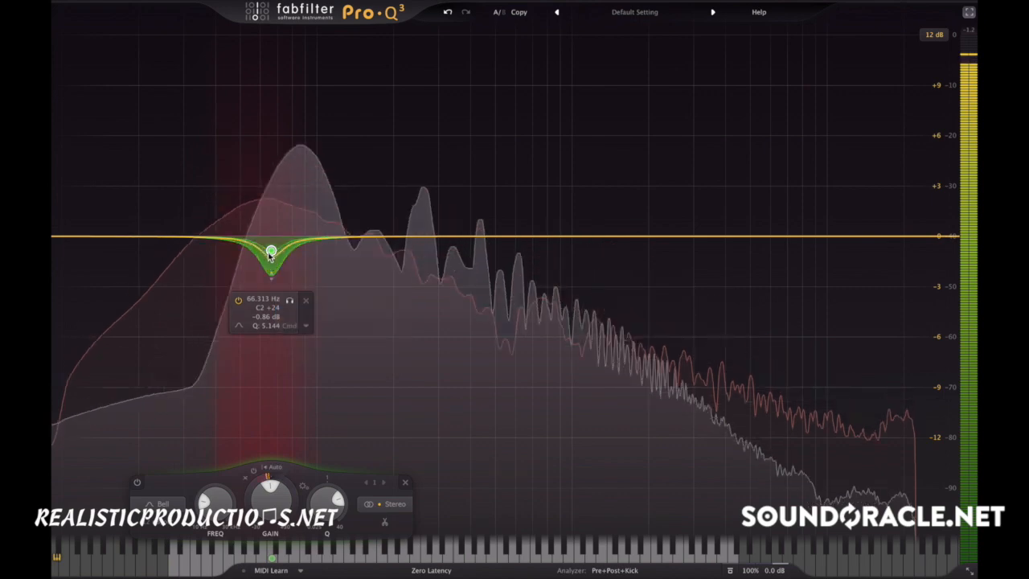
left_click_drag(266, 248, 260, 250)
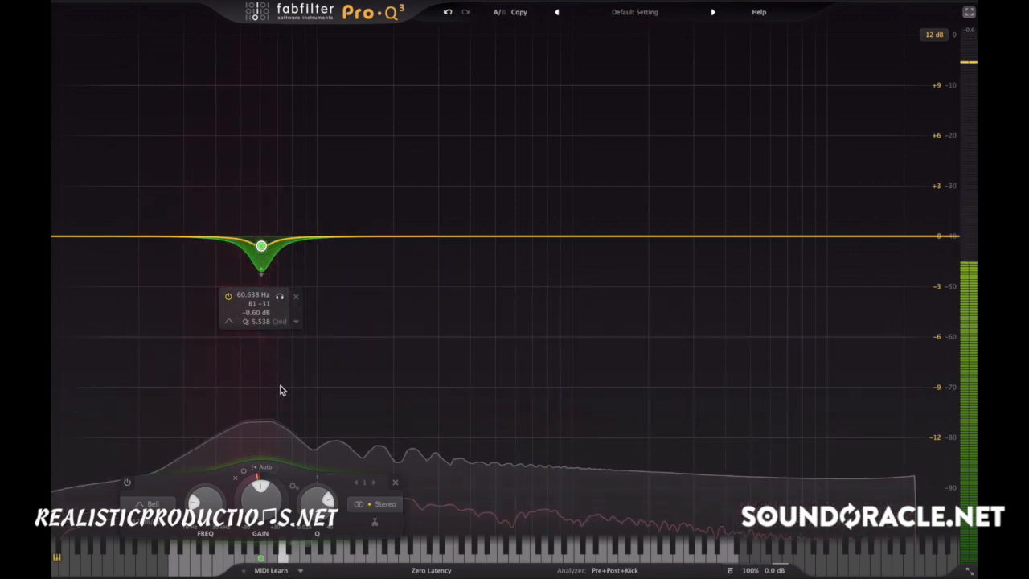
mouse_move(267, 294)
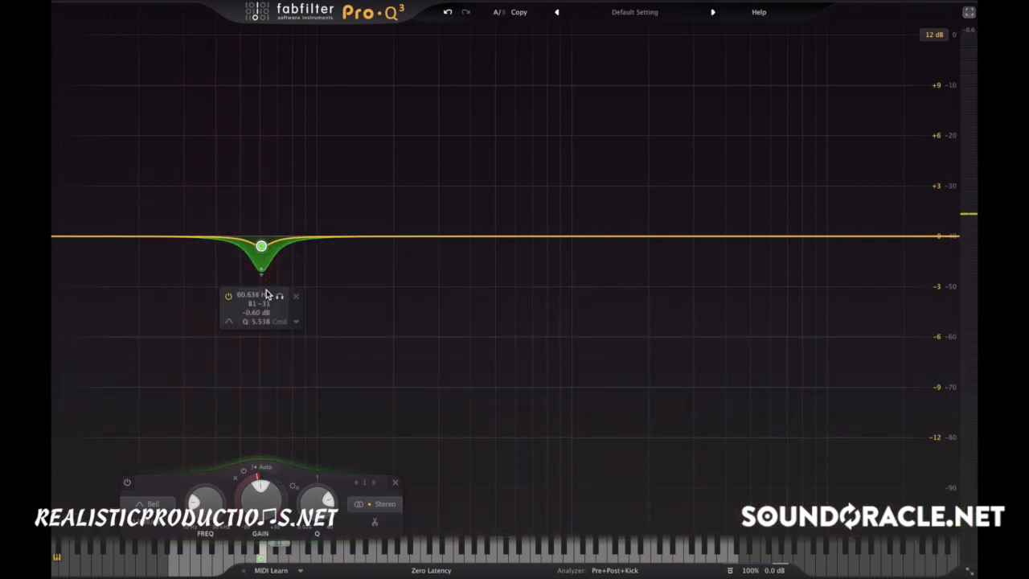
Resume playback and examine the Kick and Vox spectra in the analyzer's external spectrum list.
key("space")
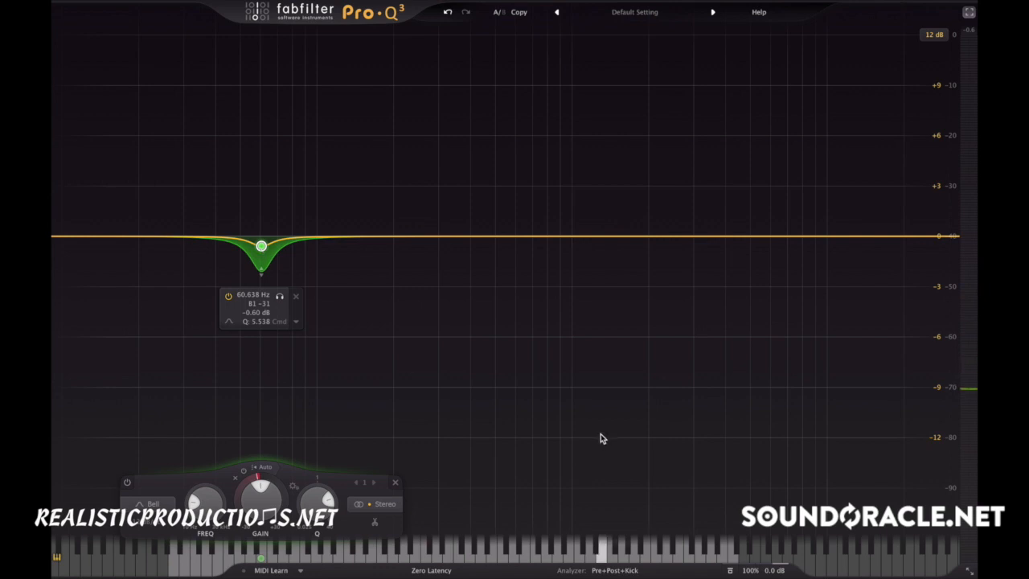
left_click(604, 570)
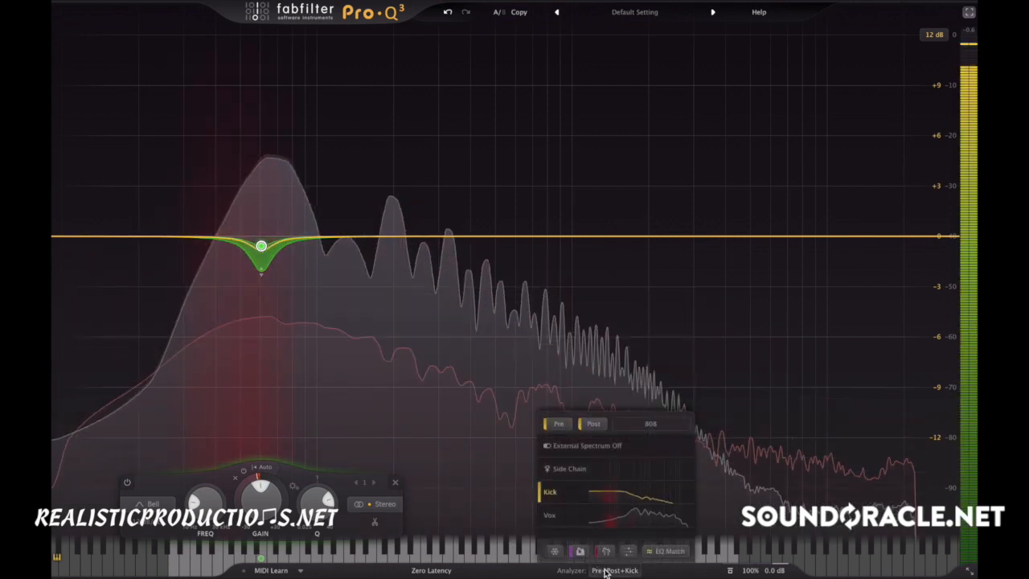
left_click(614, 571)
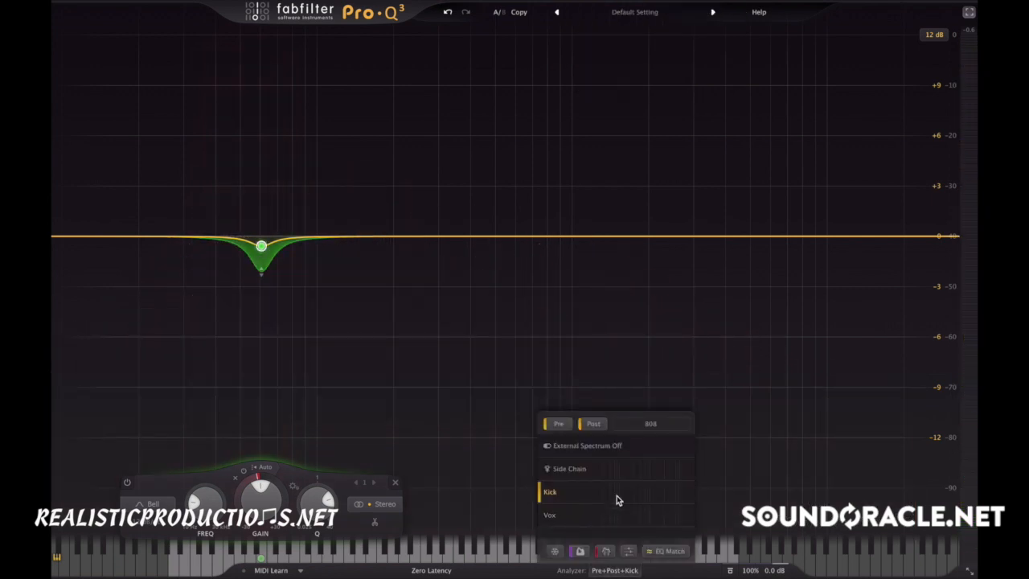
Play the 808 against the Kick spectrum to check the collision area, and delete the dynamic cut at about 60.6 Hz.
mouse_move(614, 499)
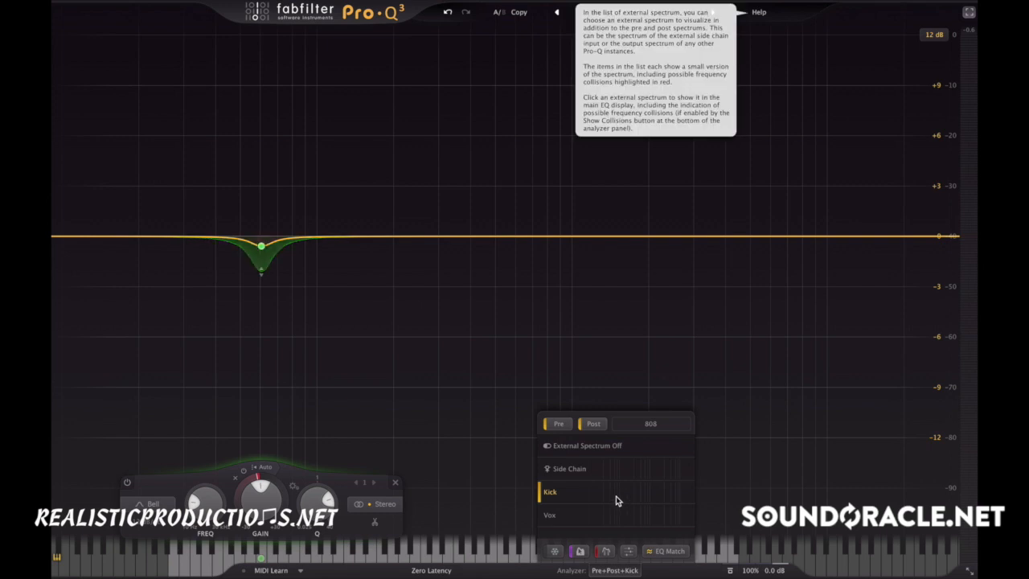
key("space")
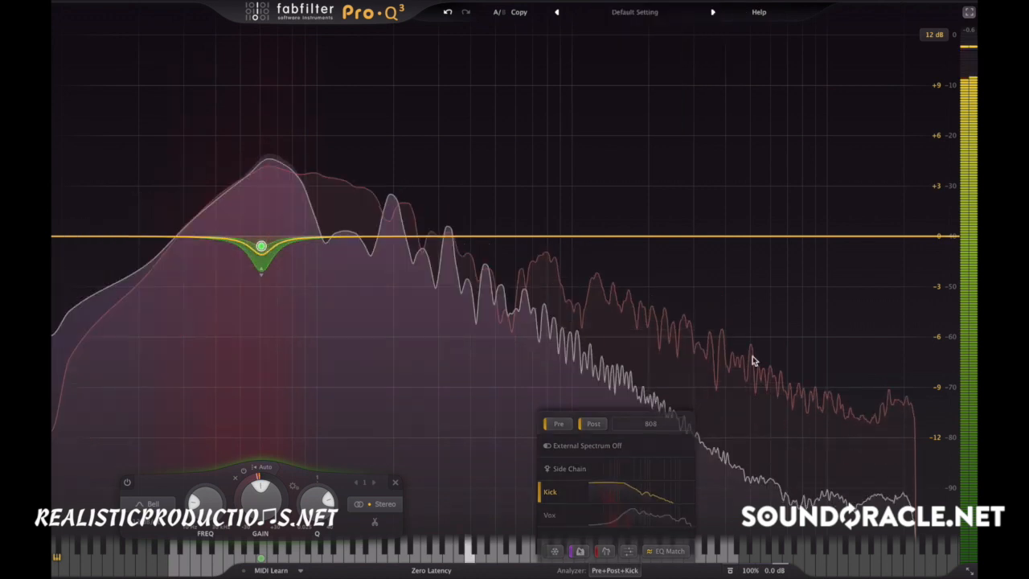
key("space")
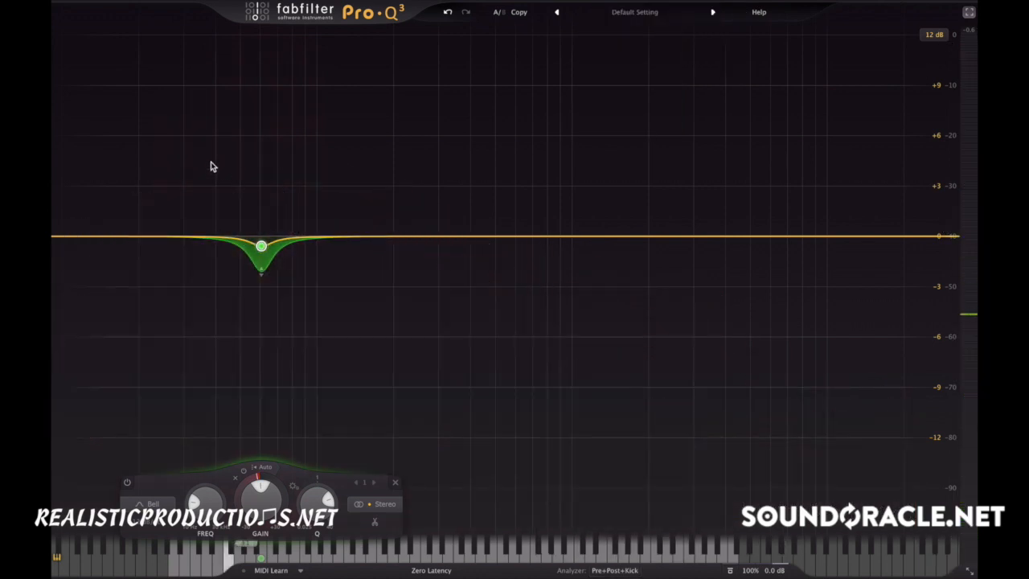
right_click(262, 246)
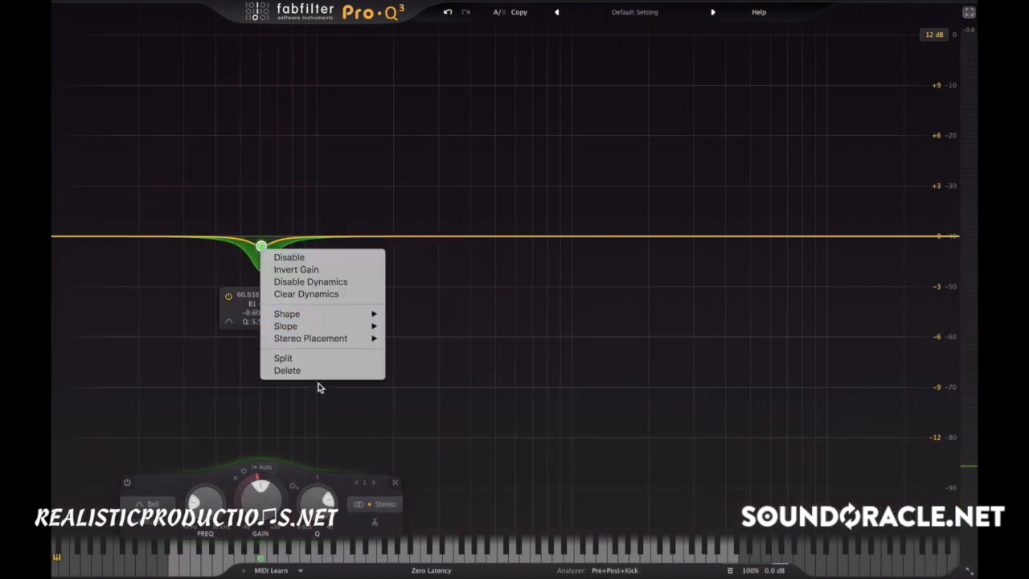
left_click(318, 371)
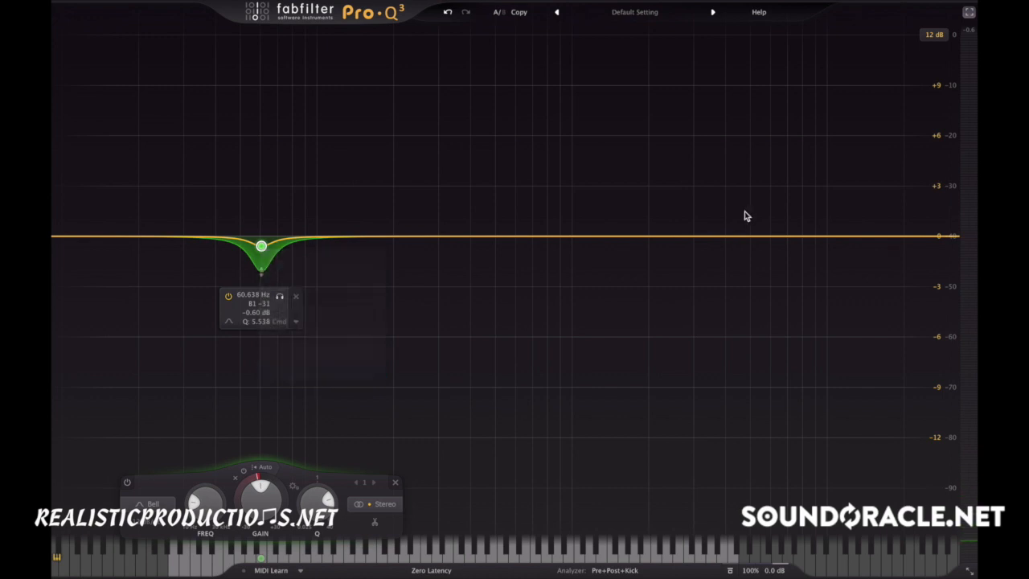
Try a band at about 712 Hz and +0.59 dB on the 808, change its shape to Flat Tilt and tilt the spectrum.
left_click_drag(533, 236, 534, 227)
right_click(533, 227)
mouse_move(587, 280)
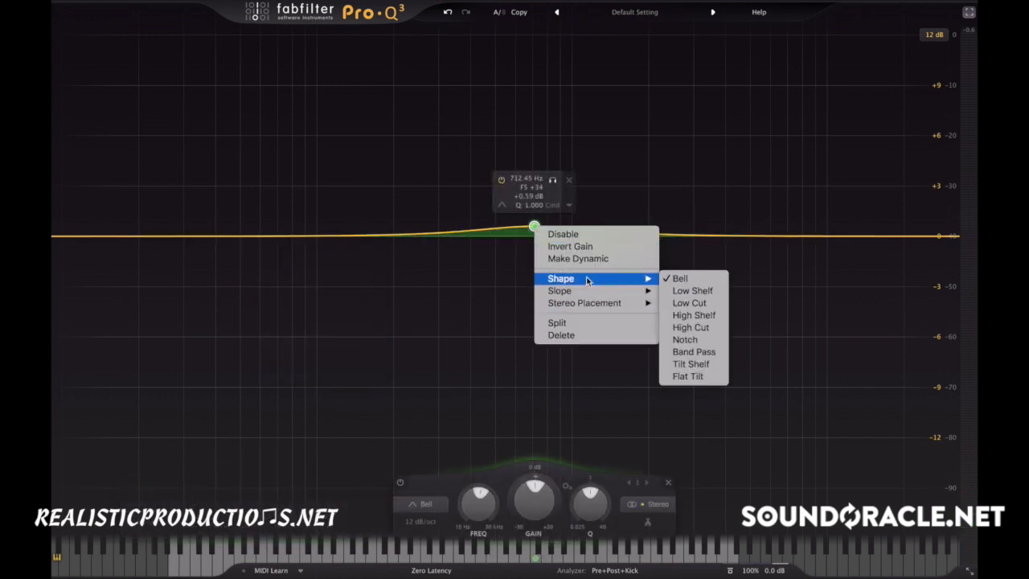
left_click(687, 375)
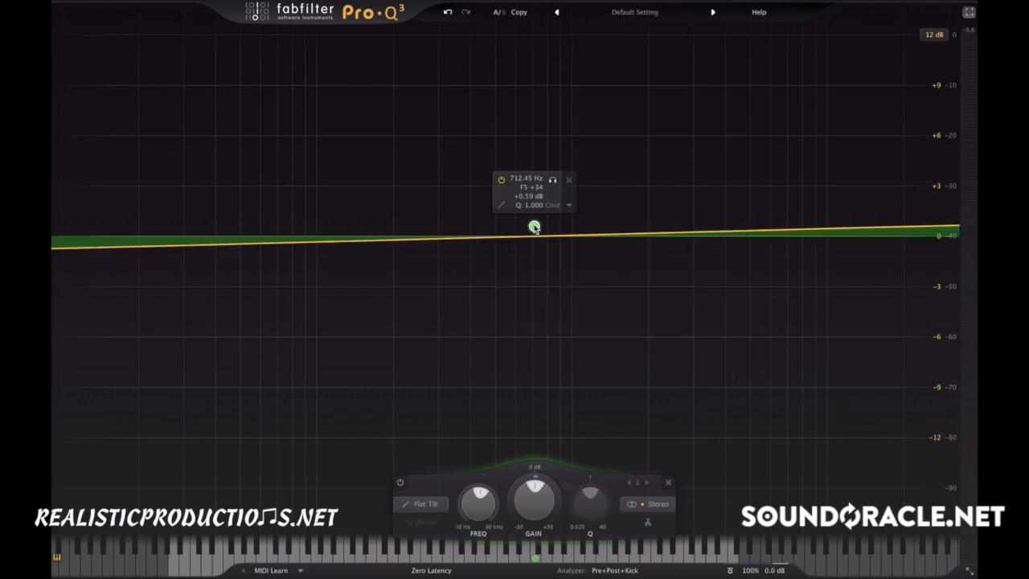
left_click_drag(534, 221, 564, 304)
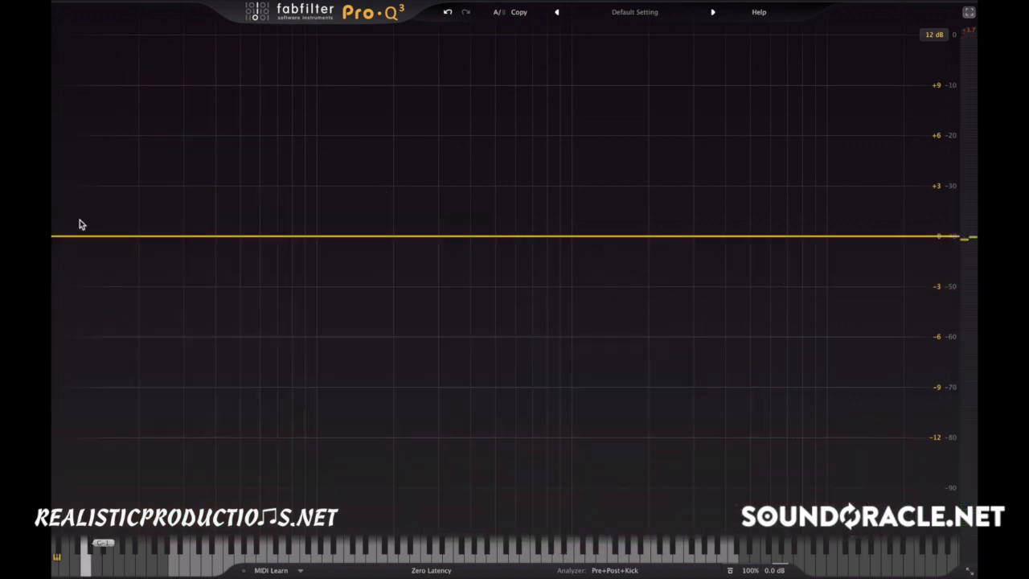
Add a low cut to the 808 with a Brickwall slope and tune it to about 78.9 Hz.
left_click_drag(70, 239, 282, 236)
right_click(281, 236)
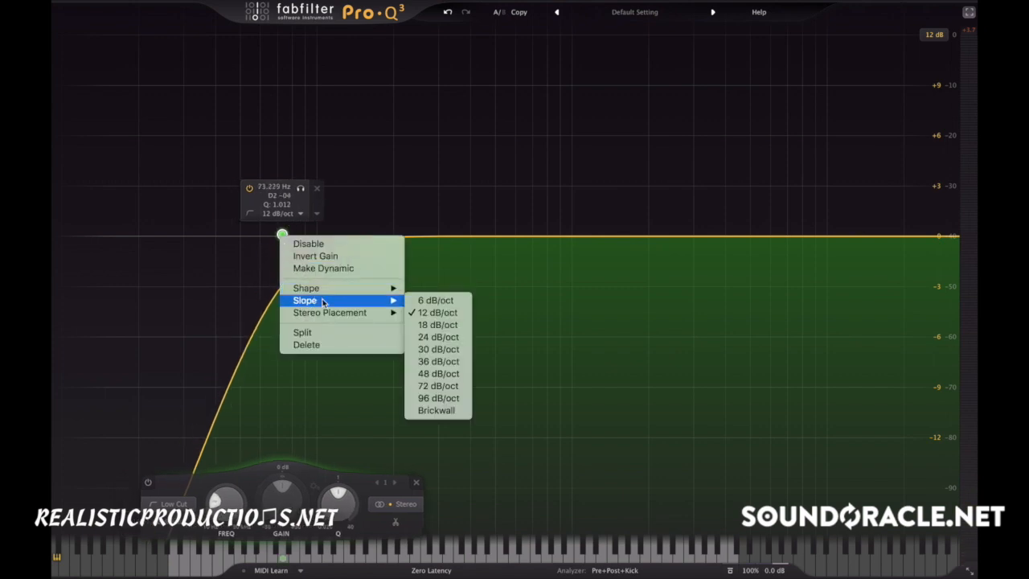
mouse_move(373, 306)
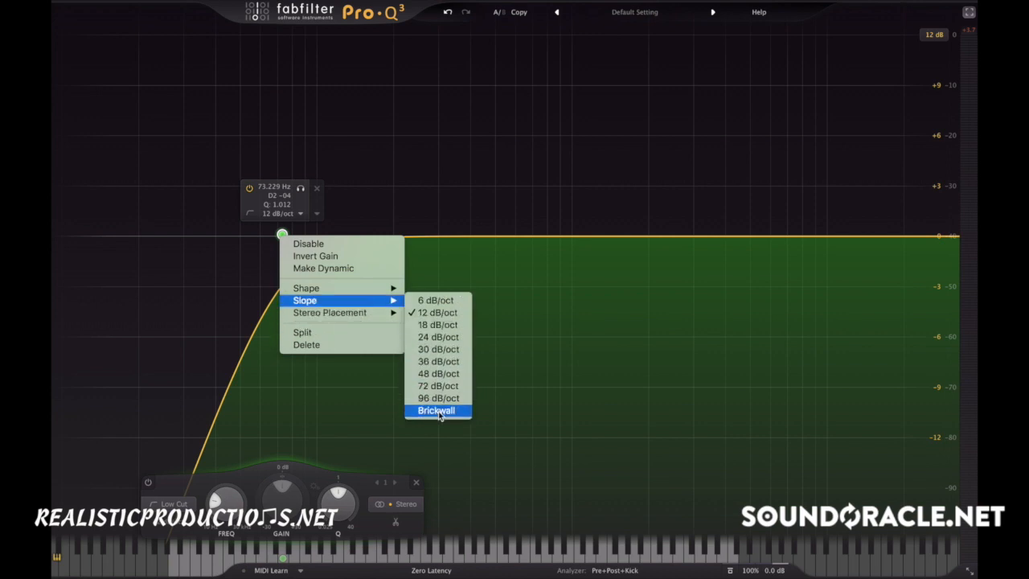
left_click(439, 412)
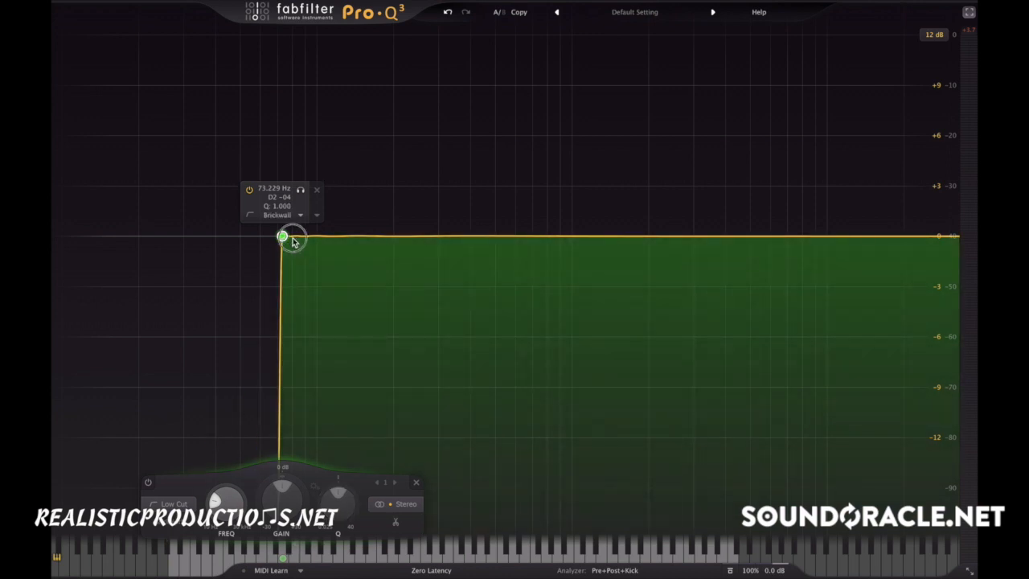
mouse_move(293, 241)
left_mouse_down()
mouse_move(425, 236)
mouse_move(292, 241)
left_mouse_up()
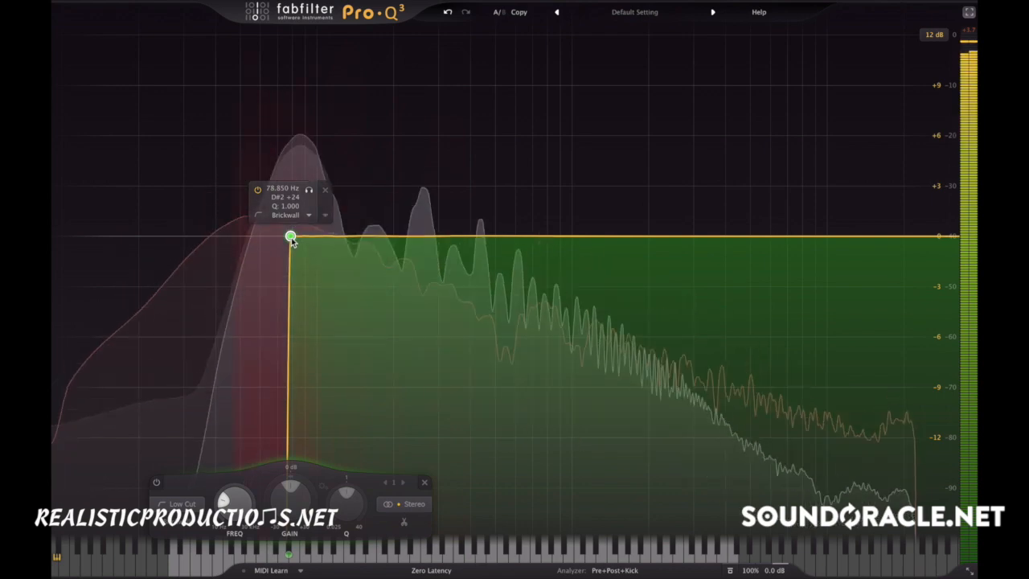
Close the 808's plug-in window, open the Kick's Pro-Q 3 in full screen and start playback.
left_click(969, 15)
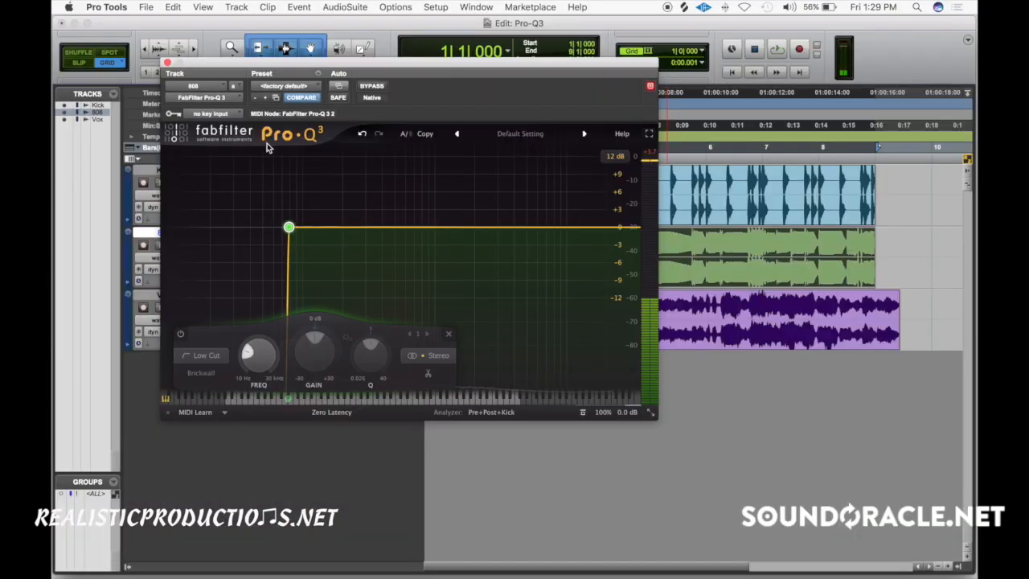
left_click(167, 63)
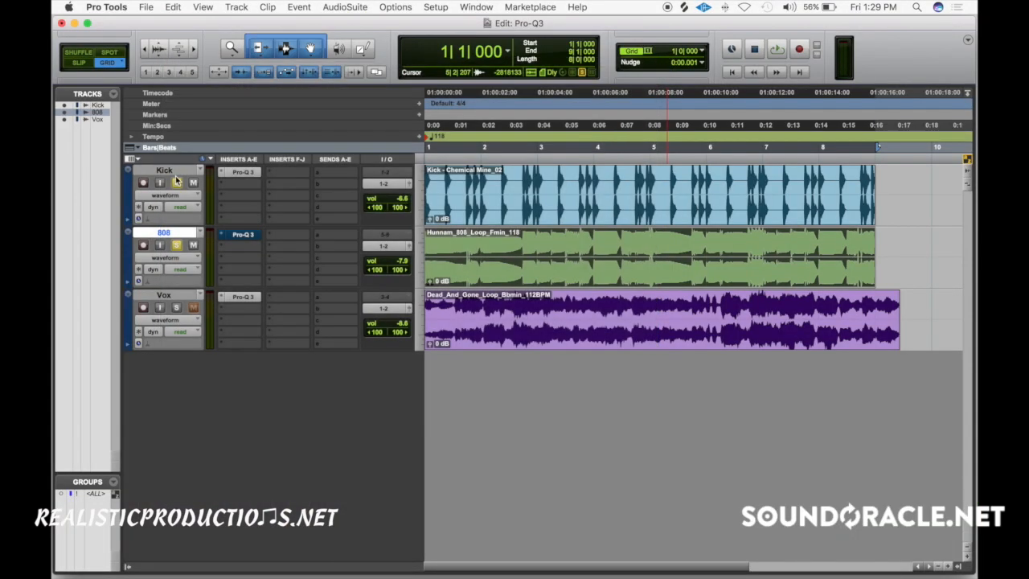
left_click(237, 171)
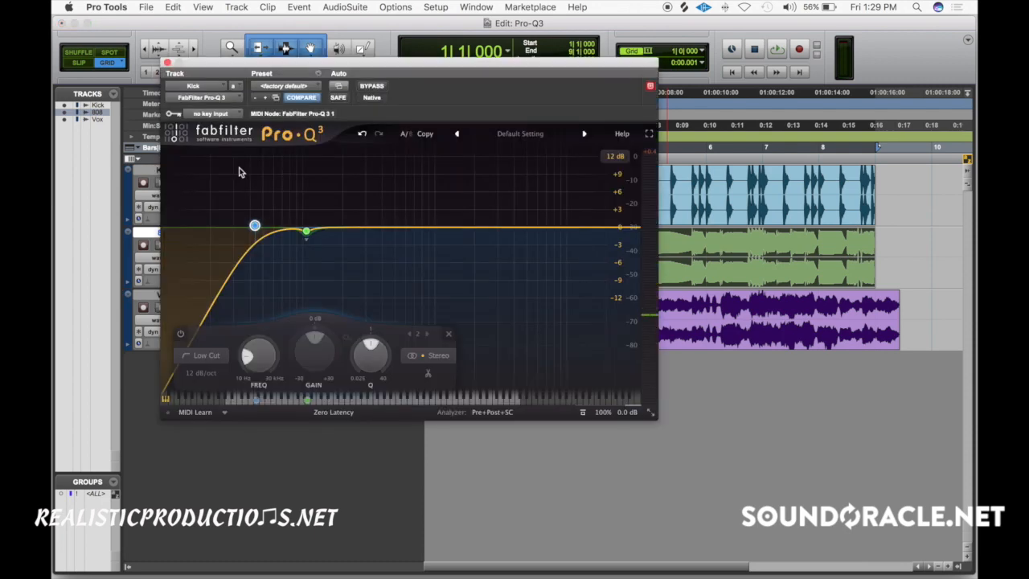
key("space")
left_click(650, 134)
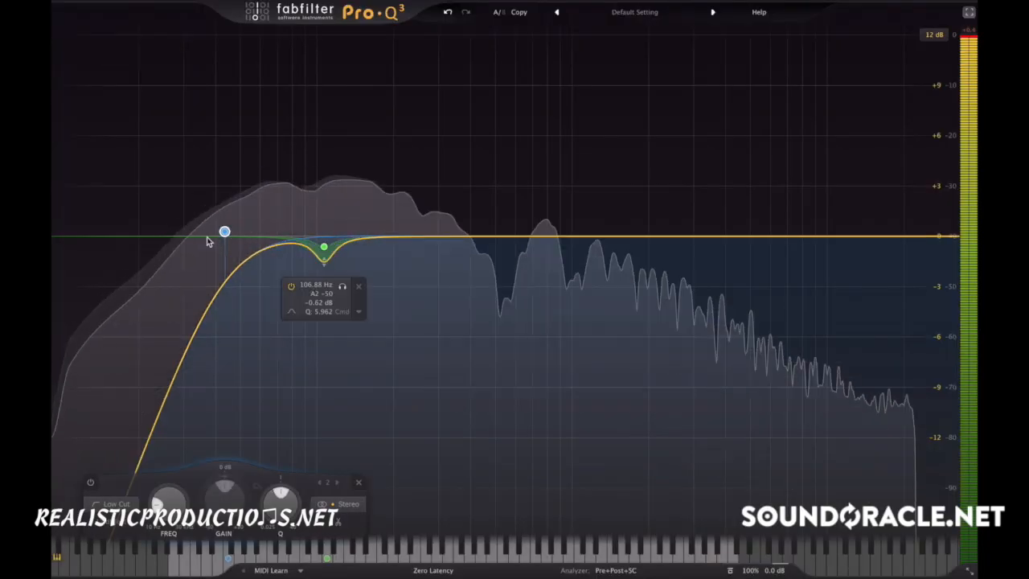
Set the Kick low cut's slope to Brickwall, sweep it up to about 58.5 Hz and back down to about 27.3 Hz.
right_click(224, 233)
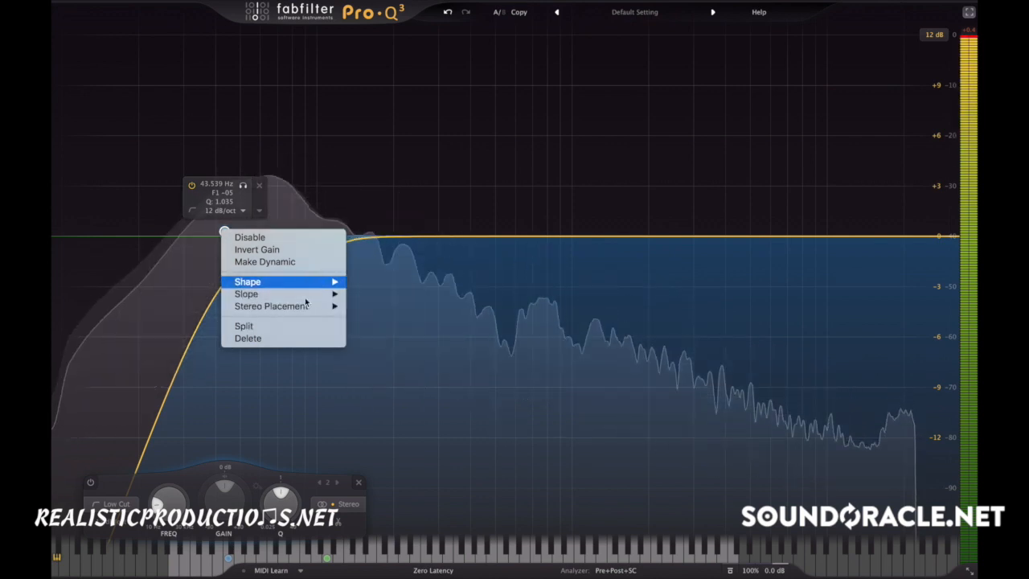
mouse_move(313, 294)
left_click(376, 404)
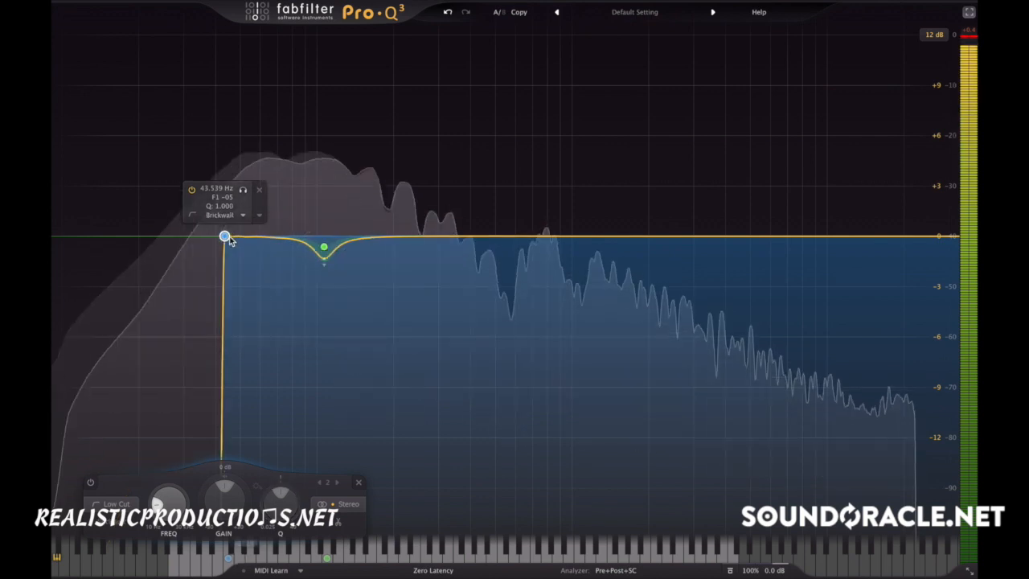
left_click_drag(224, 235, 258, 236)
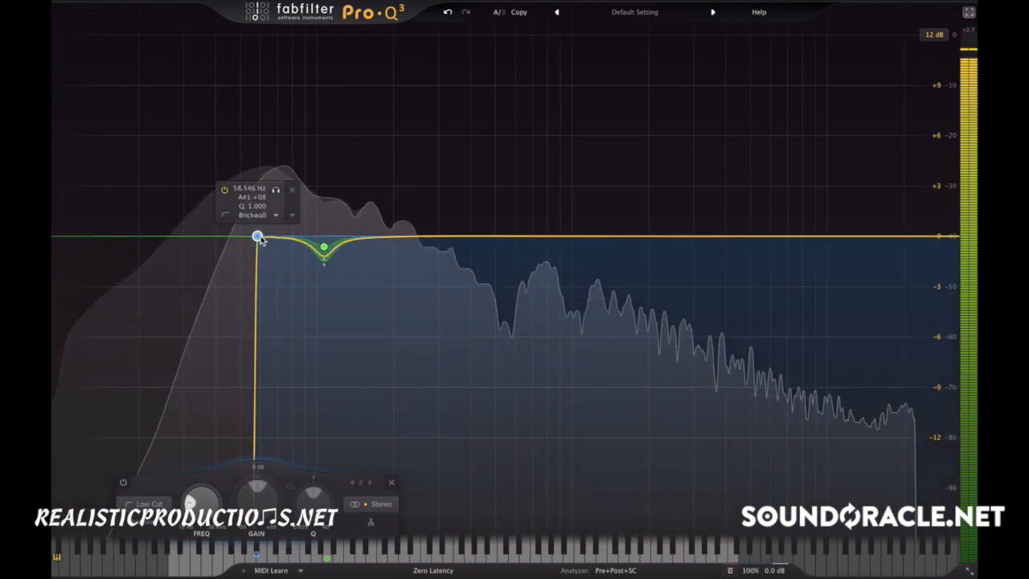
left_click_drag(257, 237, 172, 254)
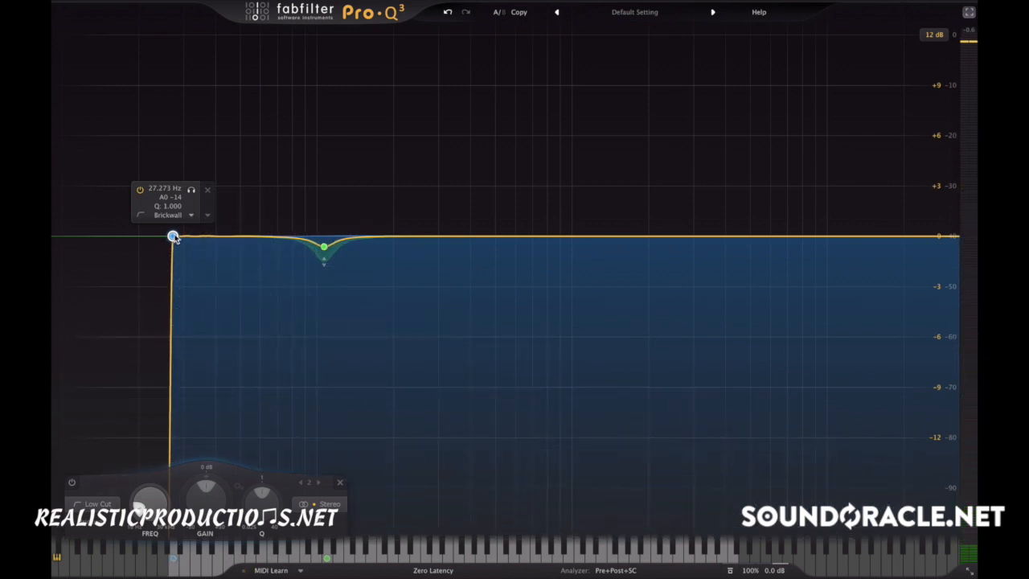
Set the Kick low cut's slope to 12 dB/oct and its stereo placement to Mid.
right_click(173, 237)
mouse_move(226, 302)
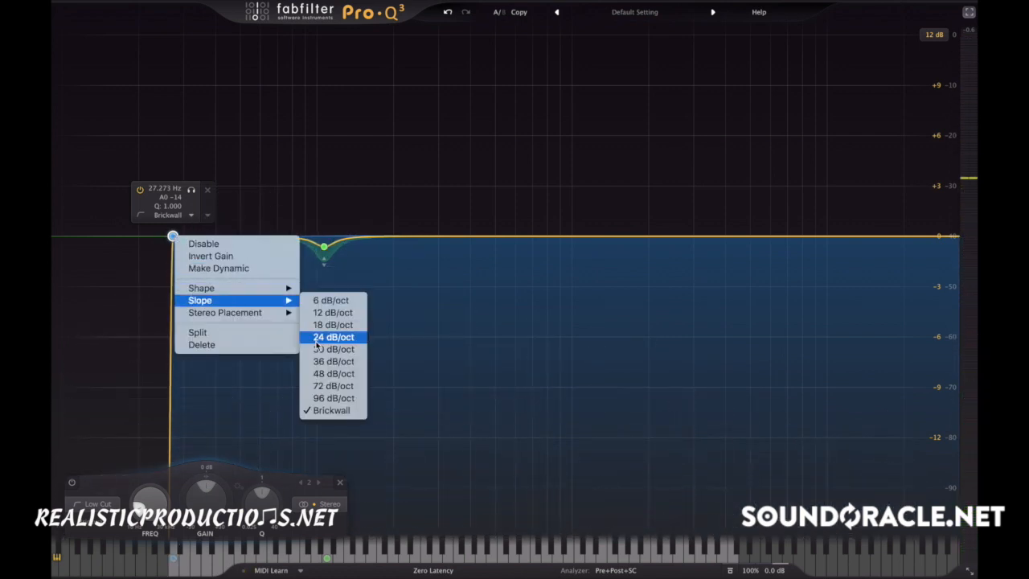
left_click(331, 313)
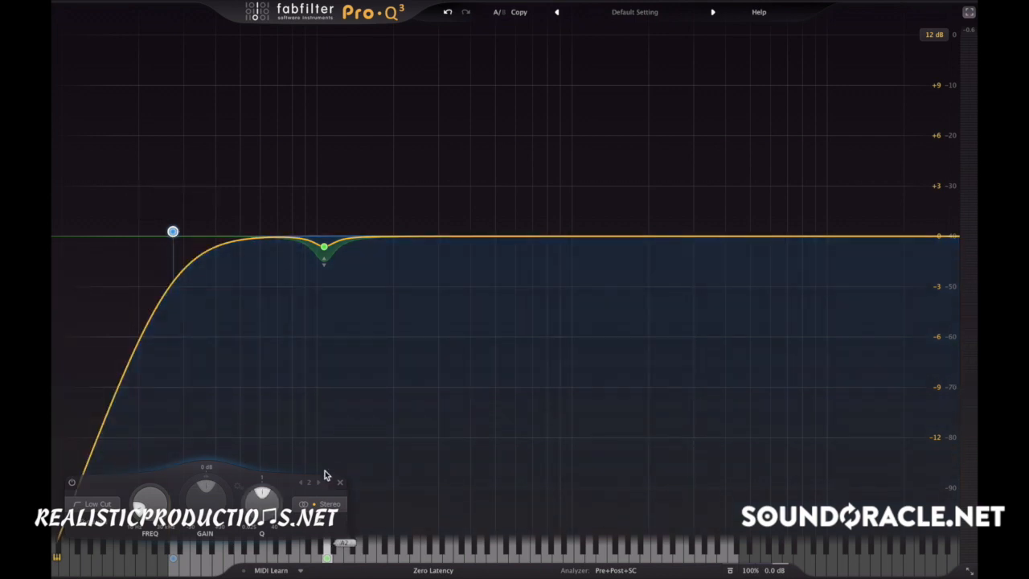
left_click(325, 504)
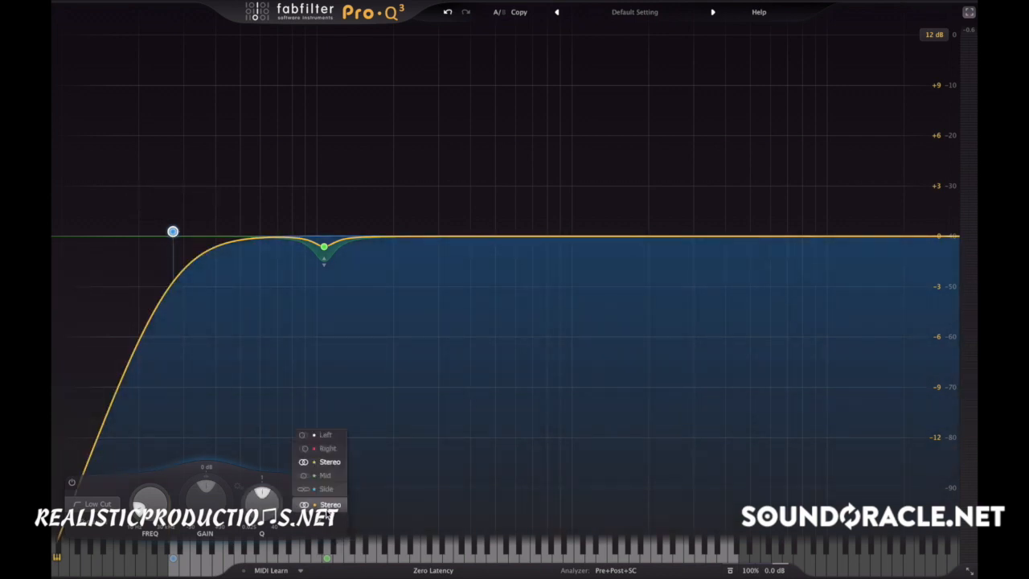
left_click(335, 520)
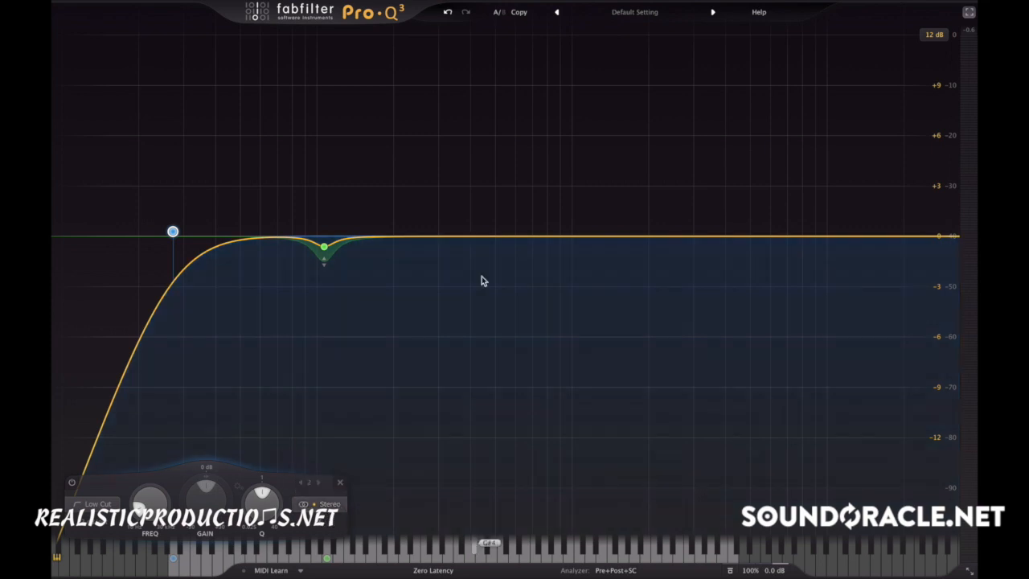
left_click(325, 504)
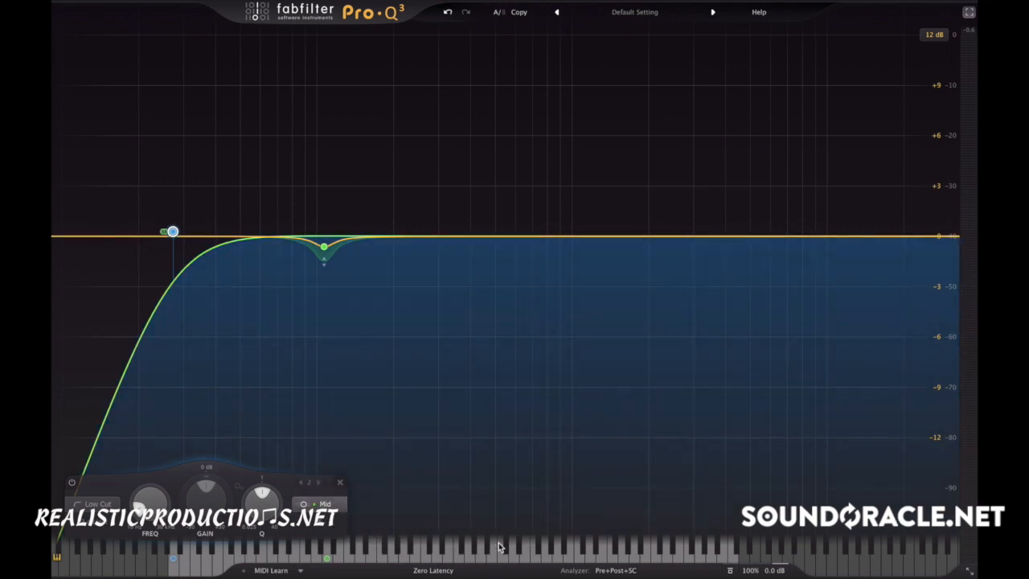
Leave full screen, load FabFilter Pro-Q 2 in the Kick's second insert slot and switch its channel mode to Mid/Side.
left_click(969, 13)
left_click_drag(230, 64, 352, 65)
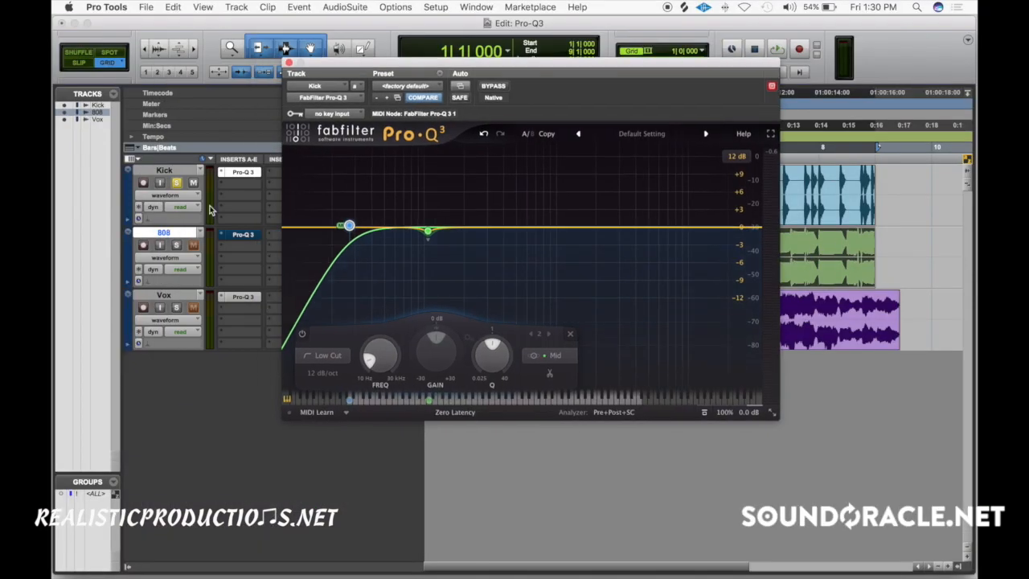
left_click(242, 186)
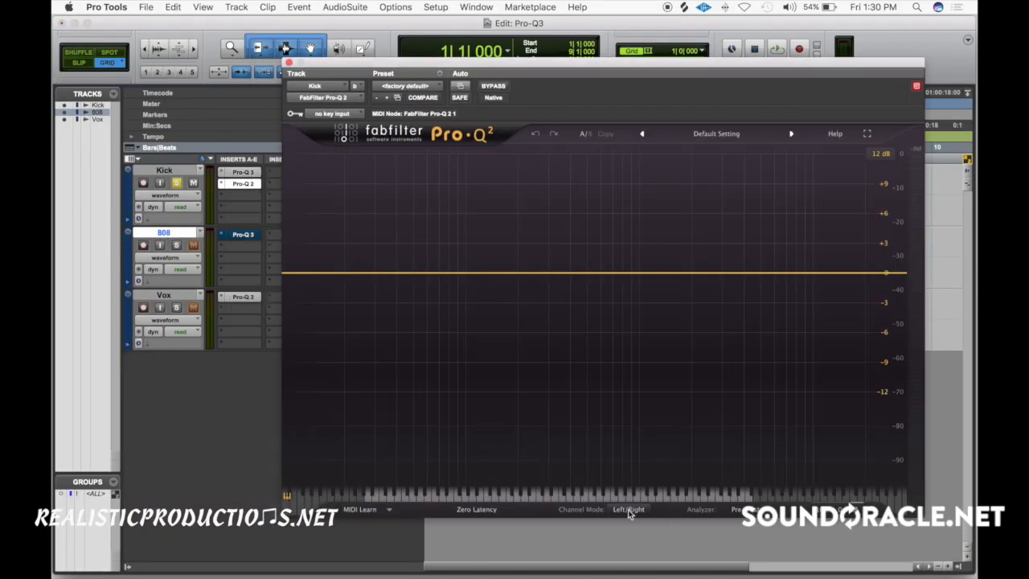
left_click(628, 509)
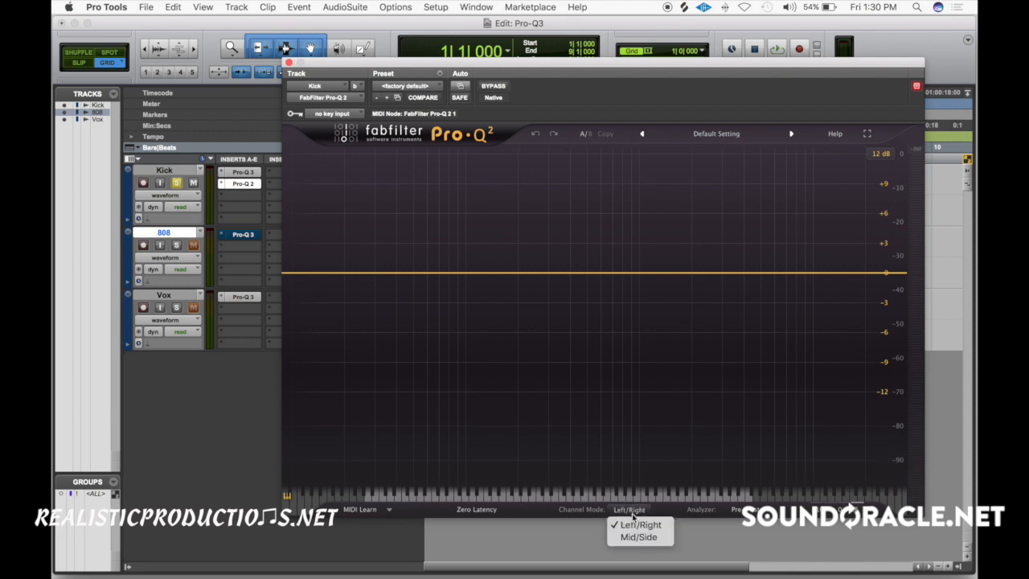
left_click(639, 537)
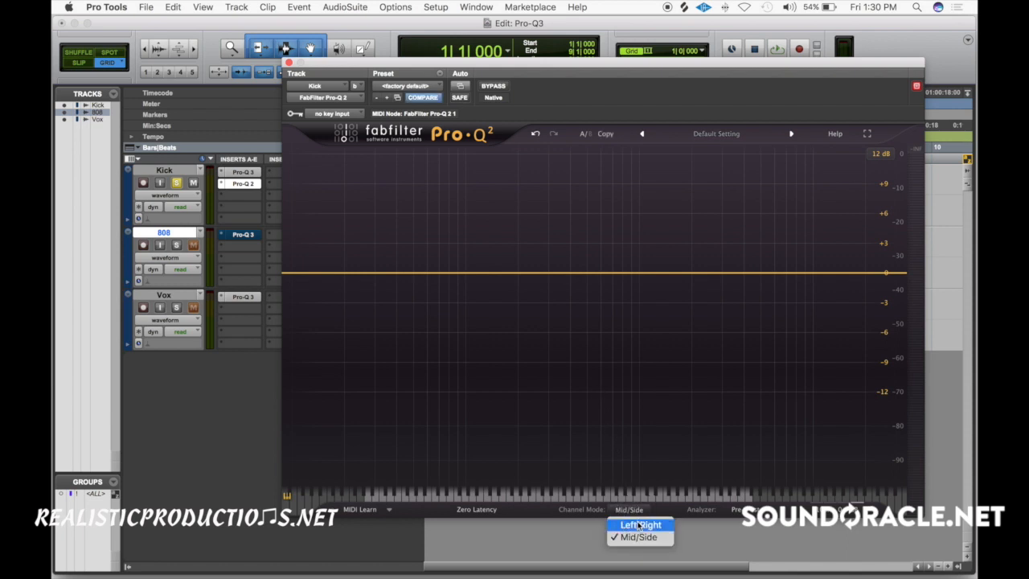
Return Pro-Q 2 to Left/Right mode, try a bell cut near 782 Hz on the left channel only, and delete it.
left_click(615, 305)
left_click(622, 275)
right_click(622, 280)
mouse_move(677, 330)
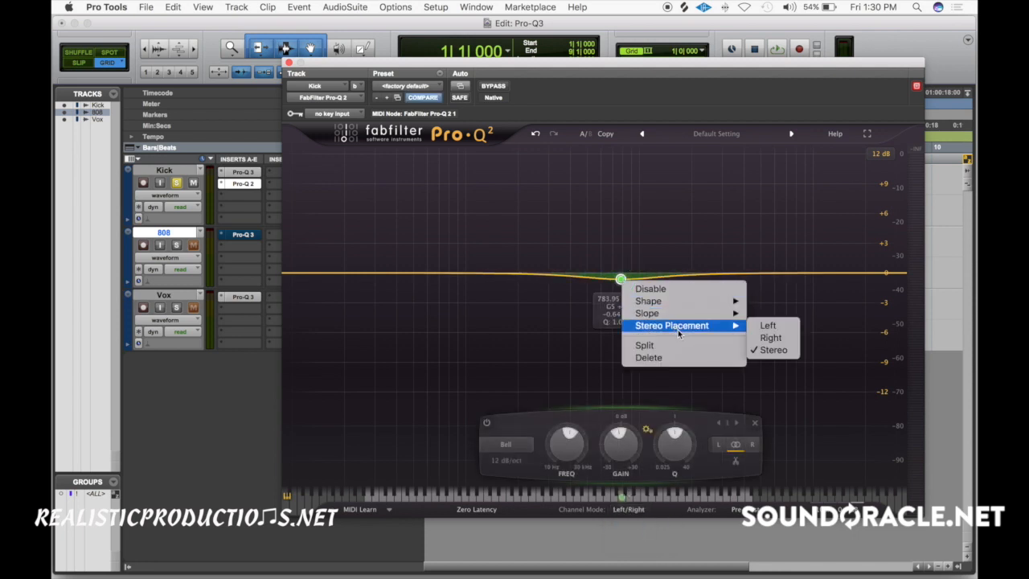
left_click(769, 327)
right_click(619, 278)
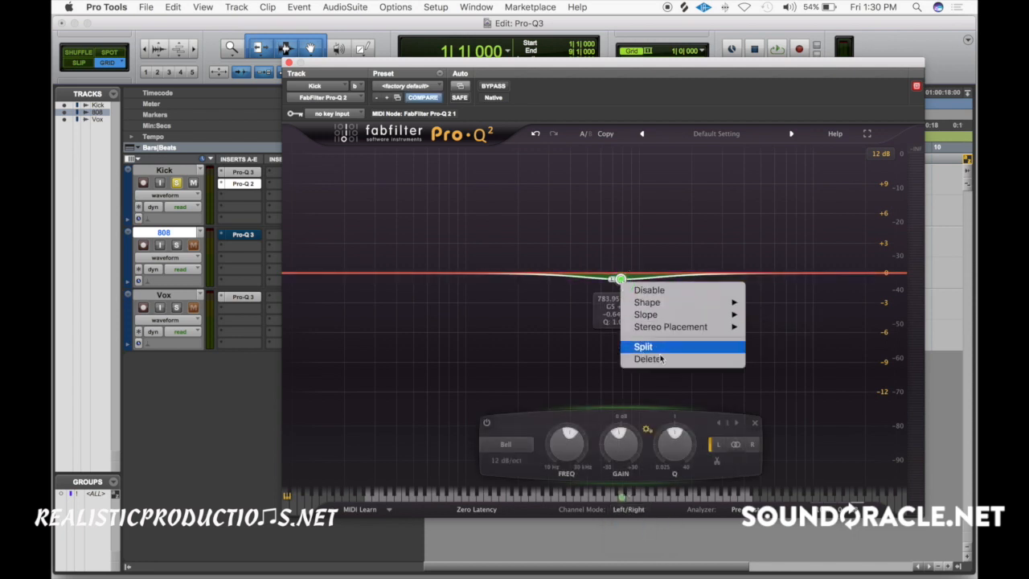
left_click(664, 362)
Make the Kick's Pro-Q 2 insert inactive and reopen its Pro-Q 3 in full screen.
left_click(245, 185, "ctrl+super")
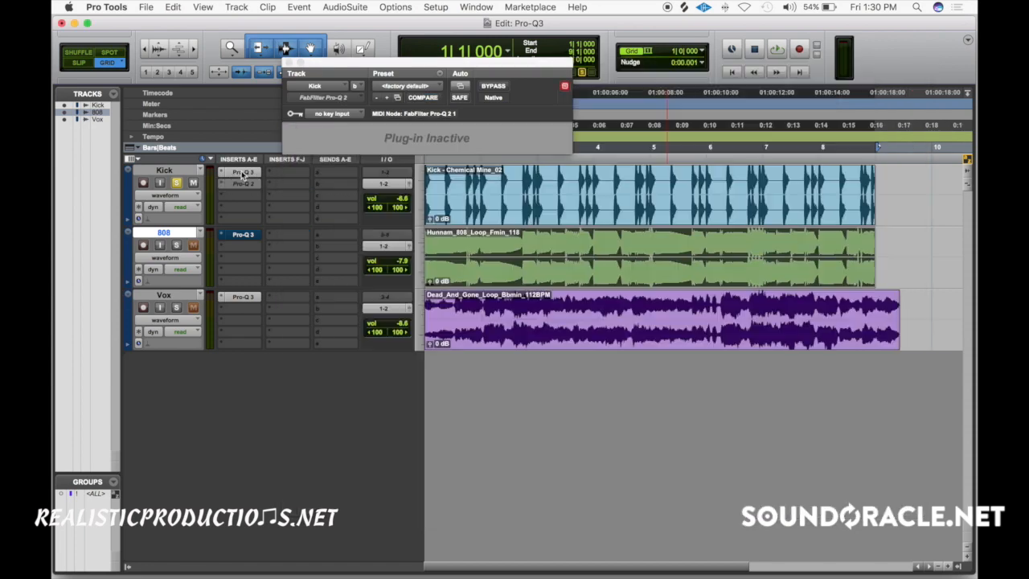
left_click(244, 173)
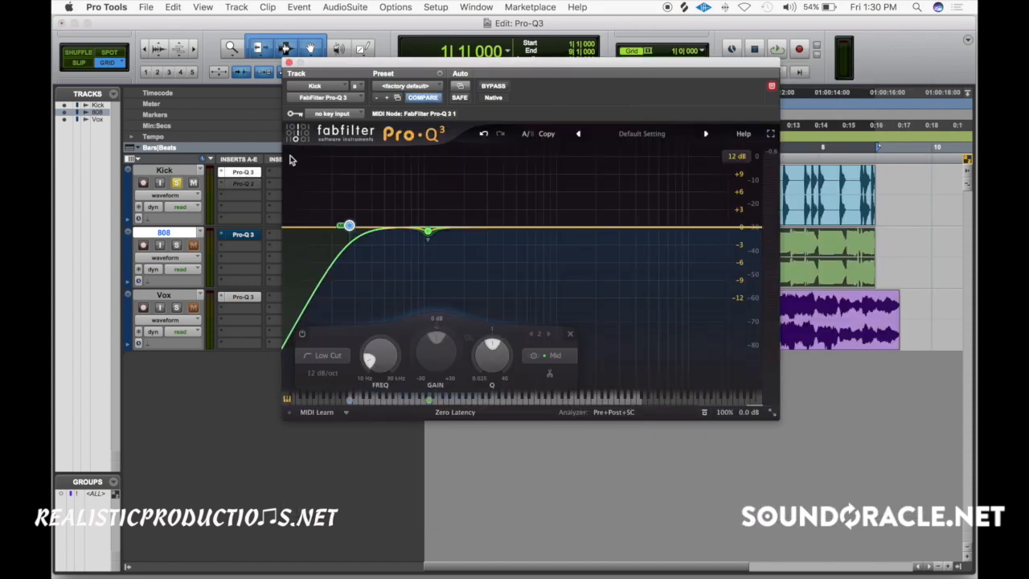
left_click(771, 135)
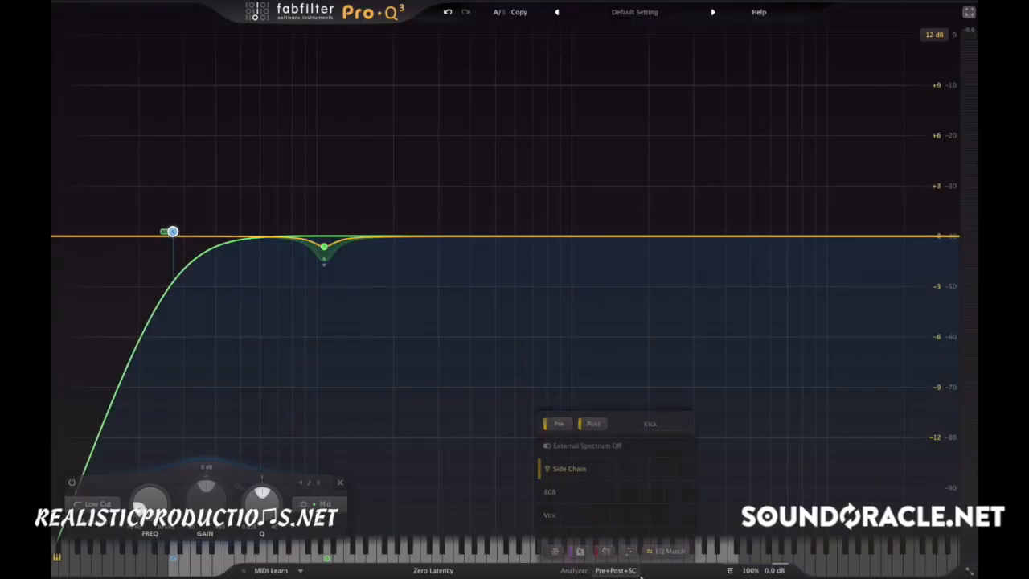
Add a bell cut of about -0.97 dB near 502 Hz, narrow its Q to about 2.9 and set its stereo placement to Mid.
left_click_drag(500, 239, 495, 252)
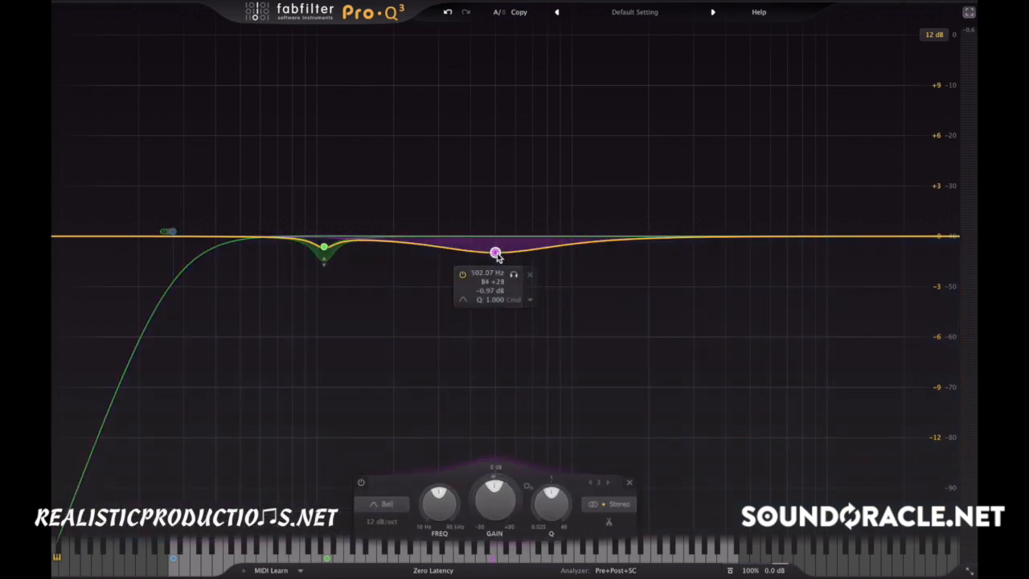
right_click(495, 252)
mouse_move(575, 331)
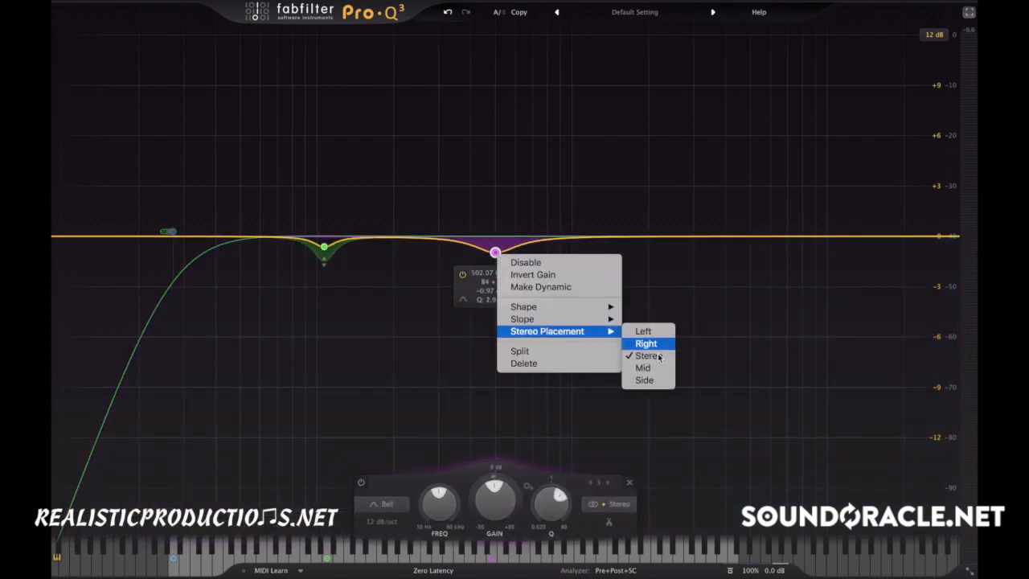
left_click(647, 368)
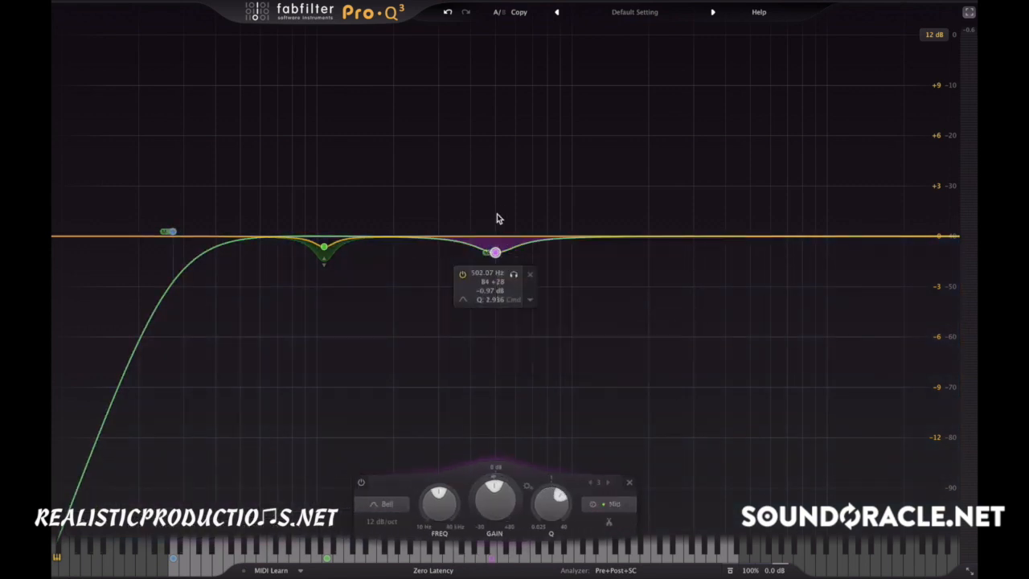
Move the 502 Hz Mid bell cut to about 186 Hz at about -0.7 dB, with Q about 5.5, and start playback.
right_click(493, 254)
left_click(414, 248)
left_click_drag(495, 253, 403, 274)
key("space")
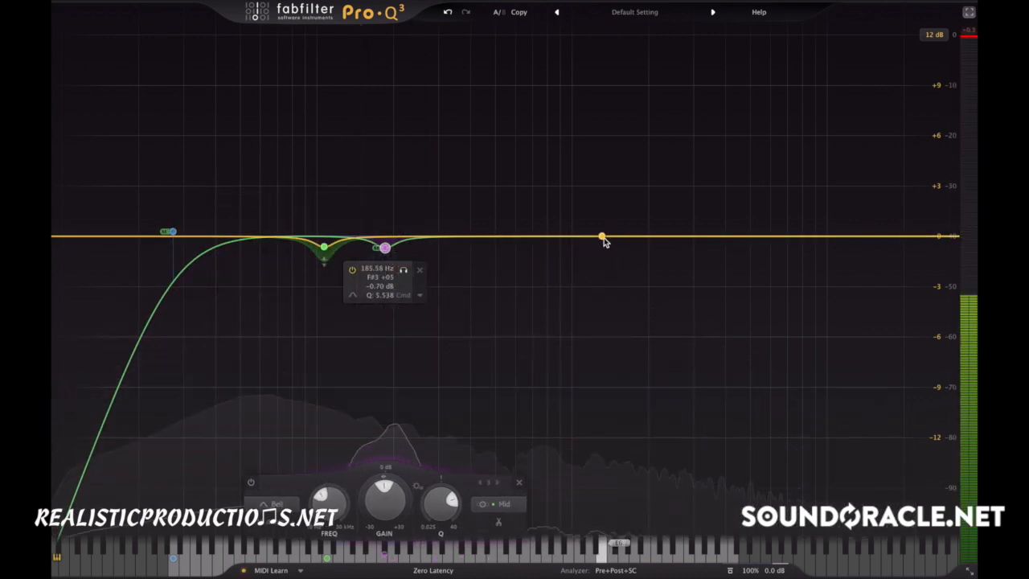
Add a bell cut of about -0.65 dB near 1302 Hz with Q about 4.1 and set its stereo placement to Left.
left_click(602, 238)
right_click(601, 246)
mouse_move(655, 330)
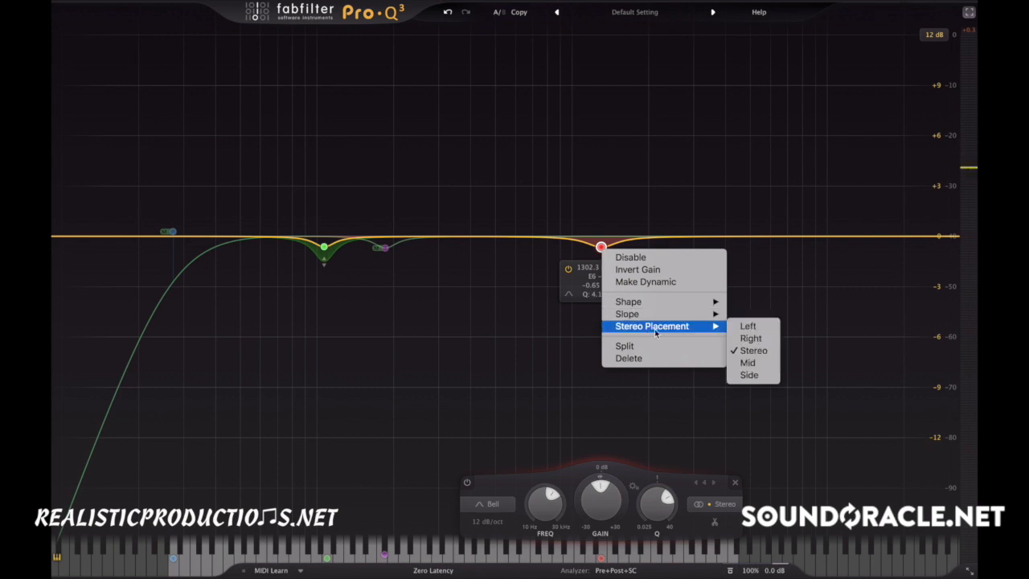
left_click(746, 327)
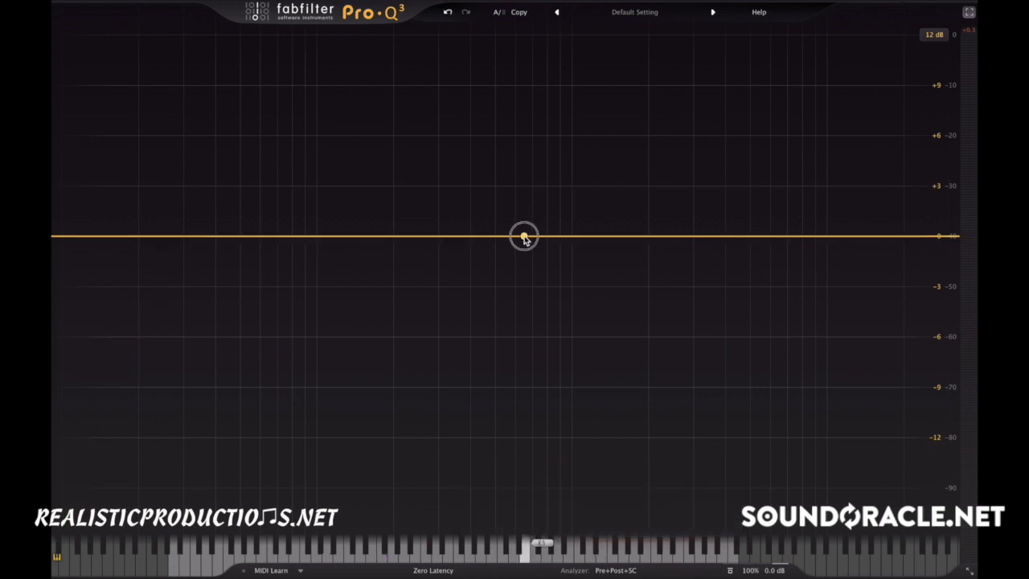
In an empty Pro-Q 3, add a bell boost of about +9.2 dB near 105 Hz and narrow its Q to about 6.2.
left_click_drag(523, 238, 322, 84)
scroll(418, 175, "up", 5)
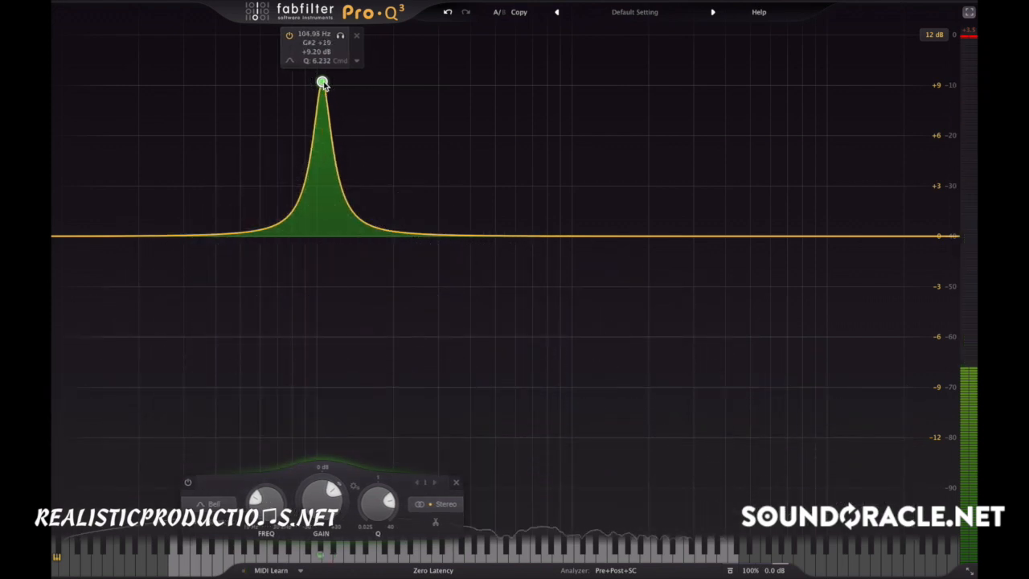
Try to turn the 105 Hz boost into a cut by moving the band and by lowering its gain, undoing each change.
left_click_drag(323, 82, 339, 235)
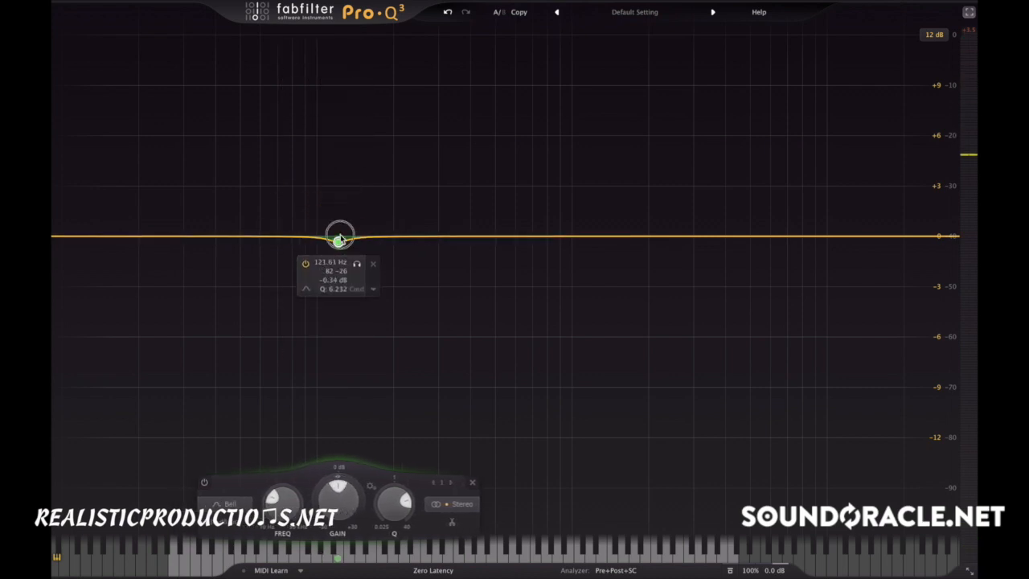
left_click(447, 12)
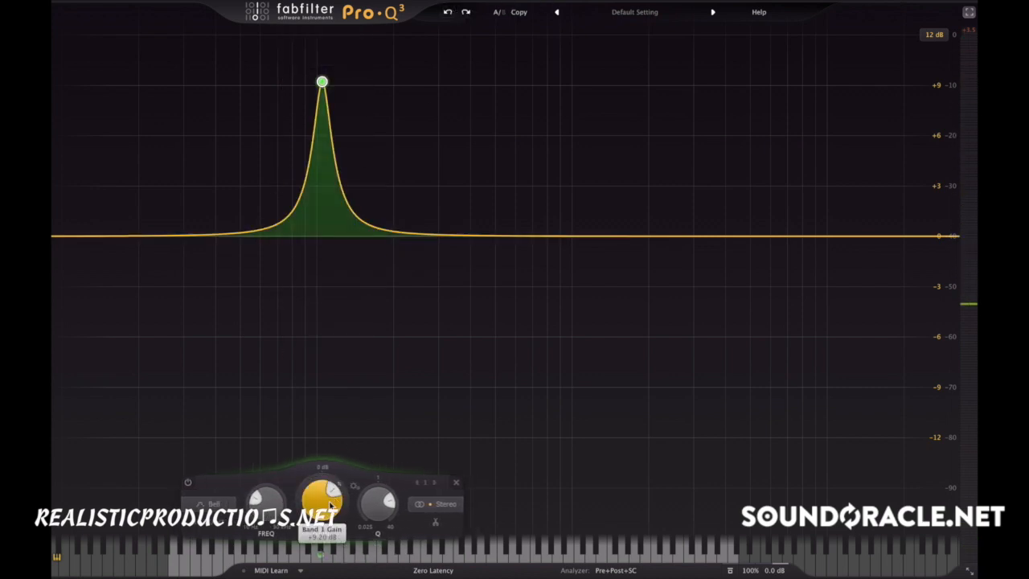
left_click_drag(322, 499, 321, 521)
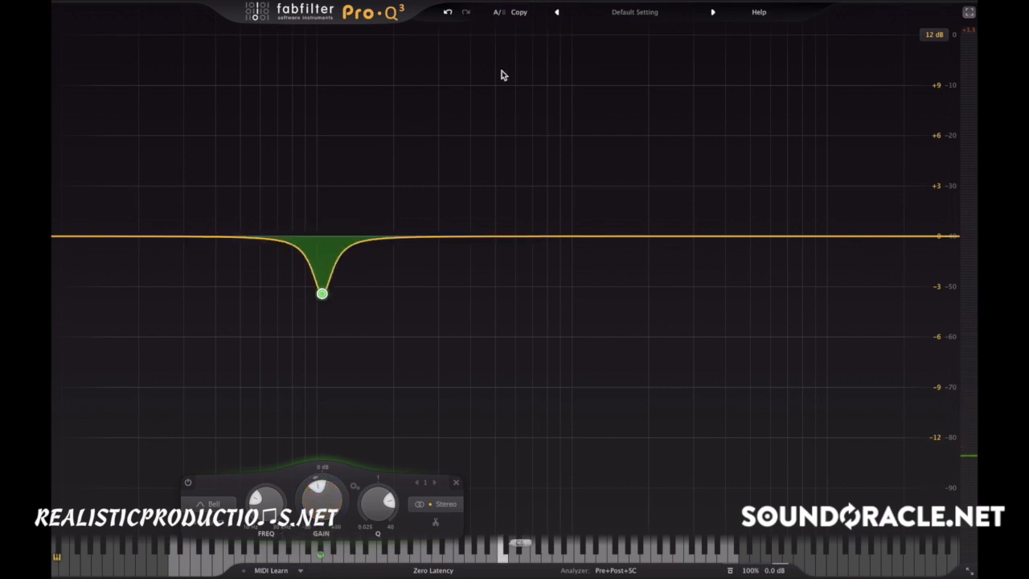
left_click(448, 12)
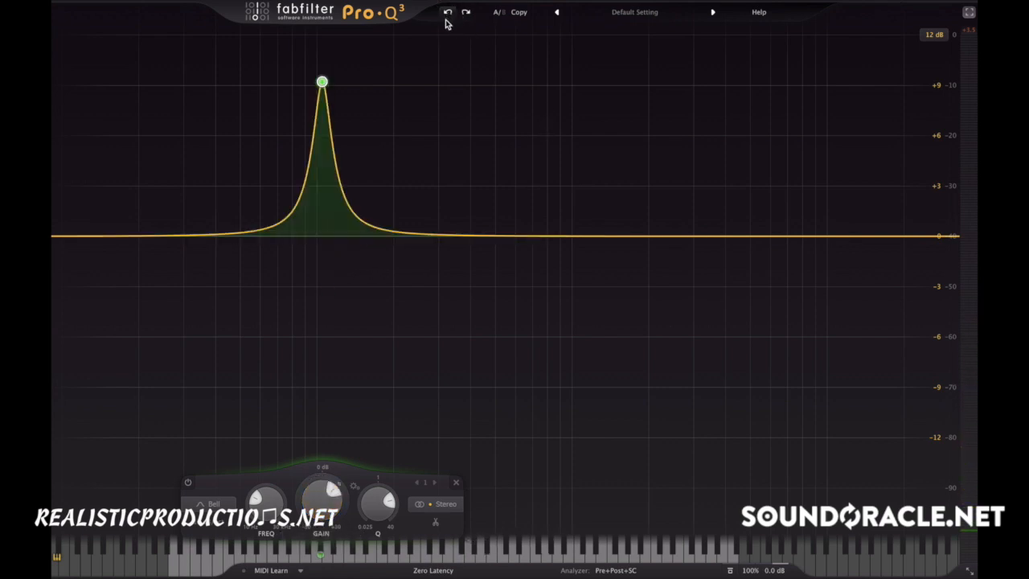
Invert the gain of the 105 Hz bell boost.
right_click(321, 82)
left_click(338, 102)
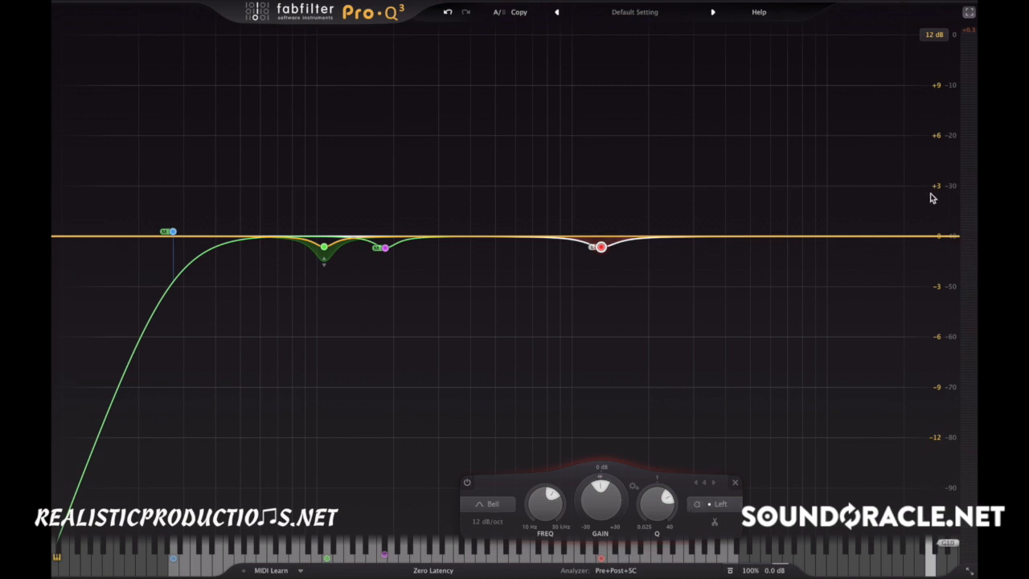
Make the left-channel bell cut near 1302 Hz dynamic and open its band options again.
mouse_move(385, 246)
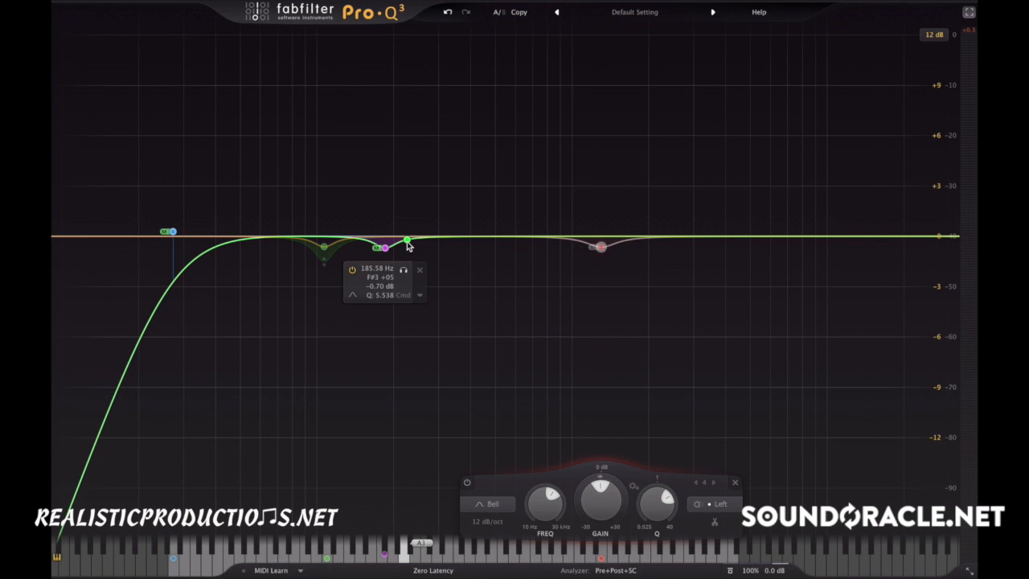
right_click(601, 247)
left_click(645, 279)
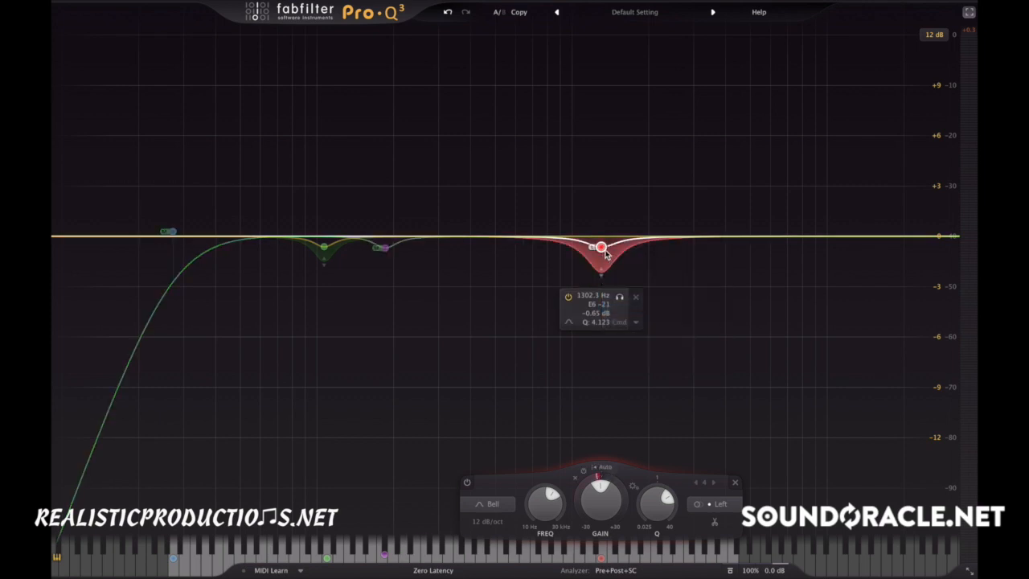
right_click(605, 251)
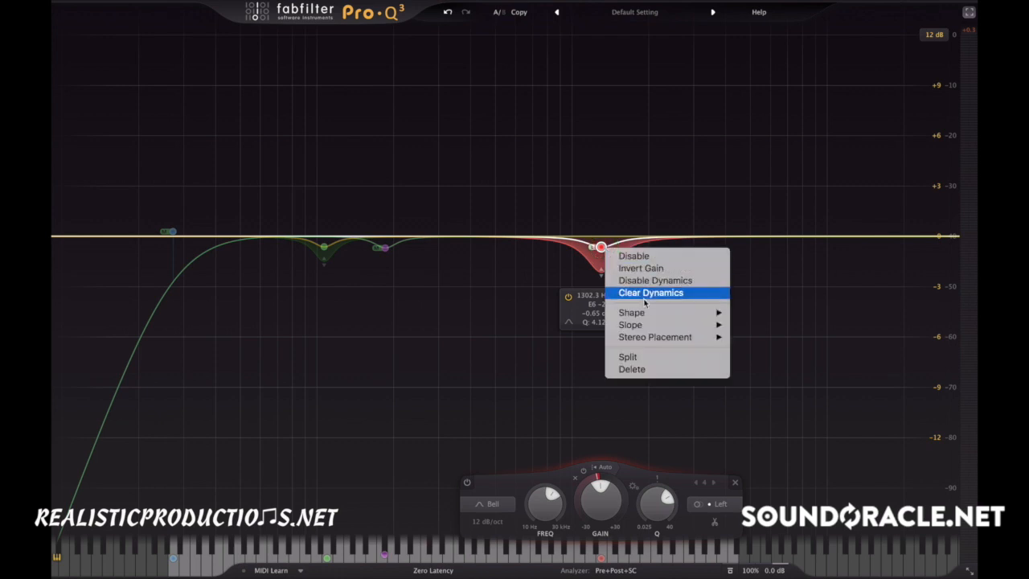